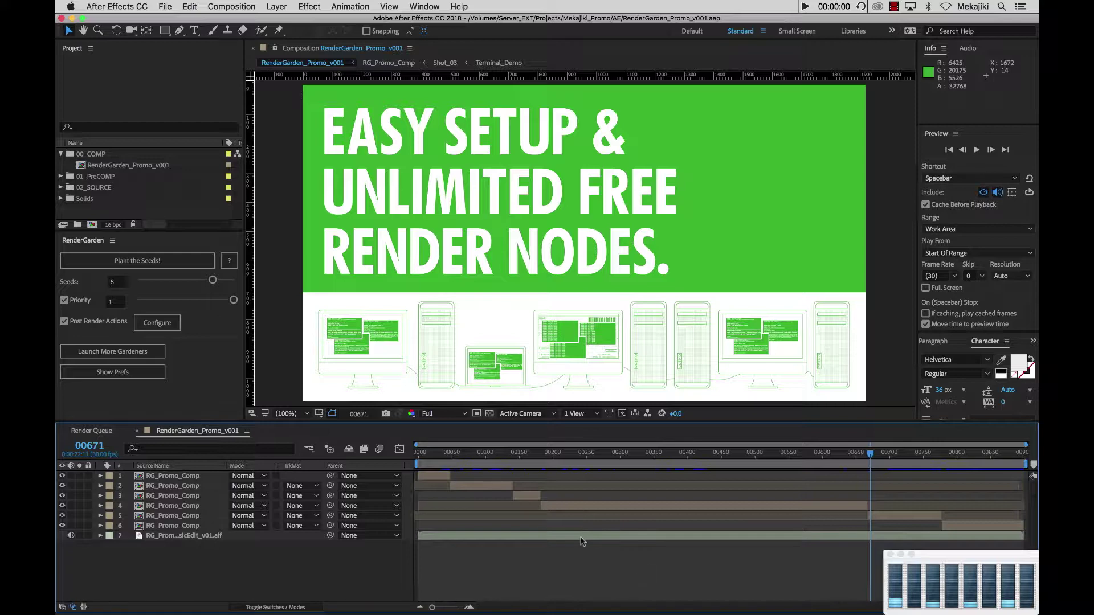
- Show the Render Queue with the finished AE-Render item and the unqueued RG8_MultiNodes output
left_click(107, 430)
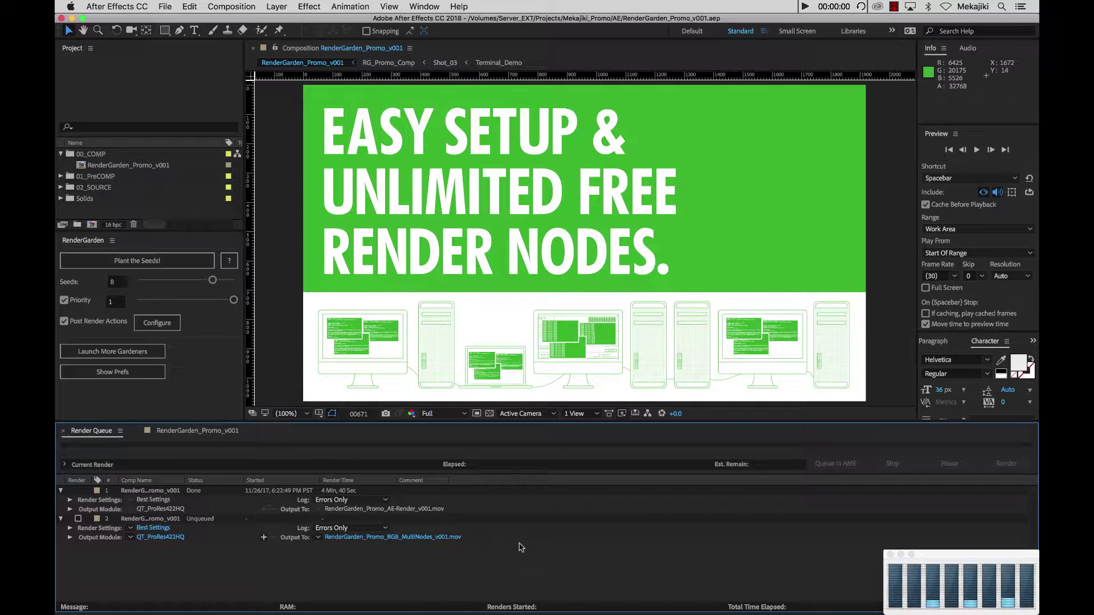
- Turn on File Sharing in System Preferences' Sharing pane
left_click(299, 598)
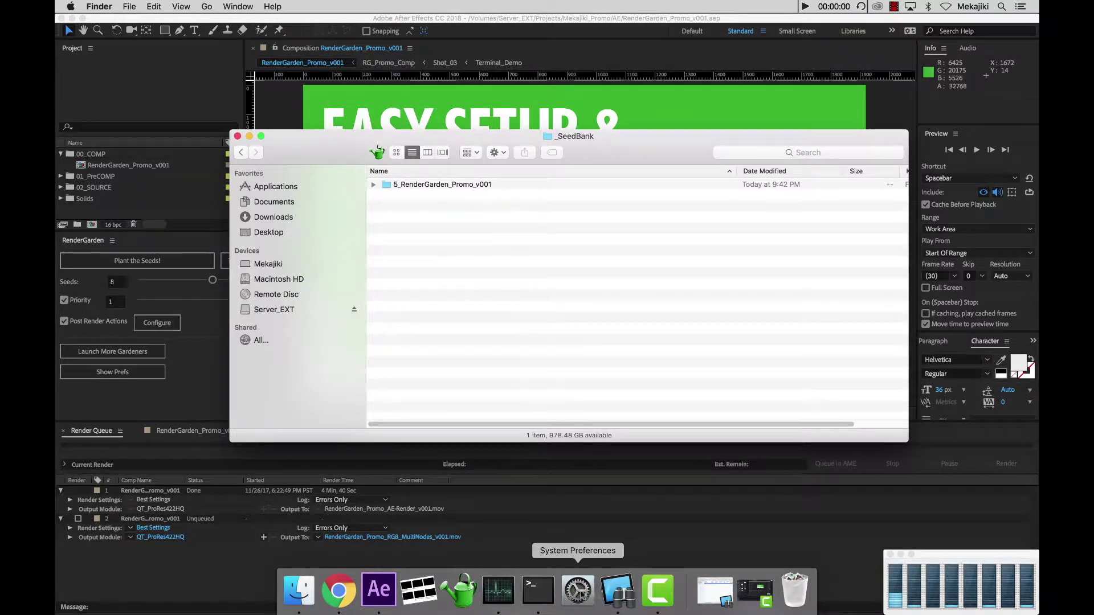
left_click(577, 591)
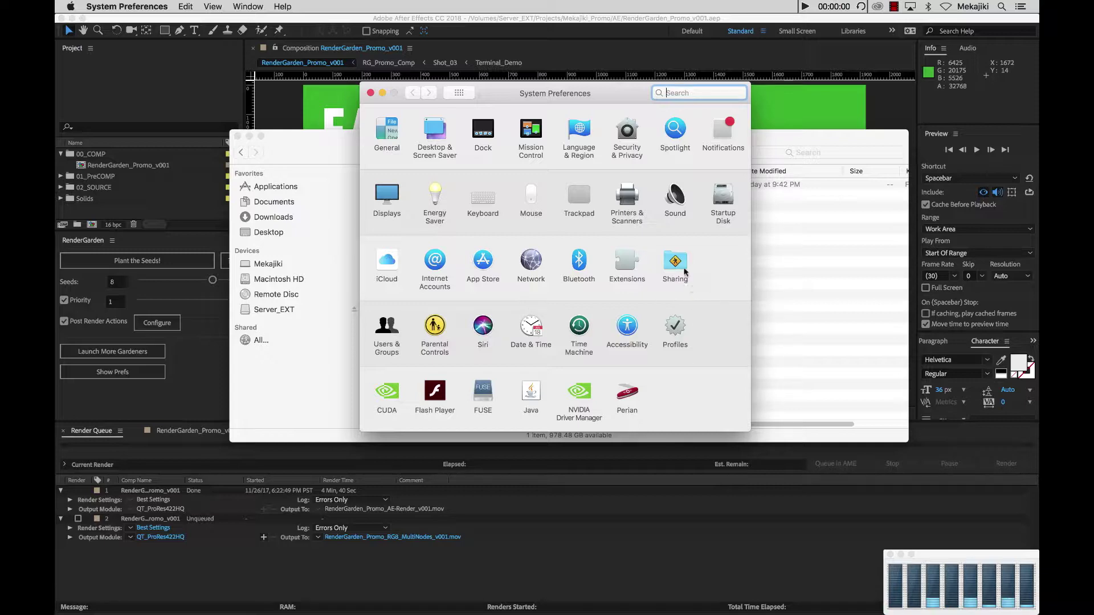
left_click(675, 263)
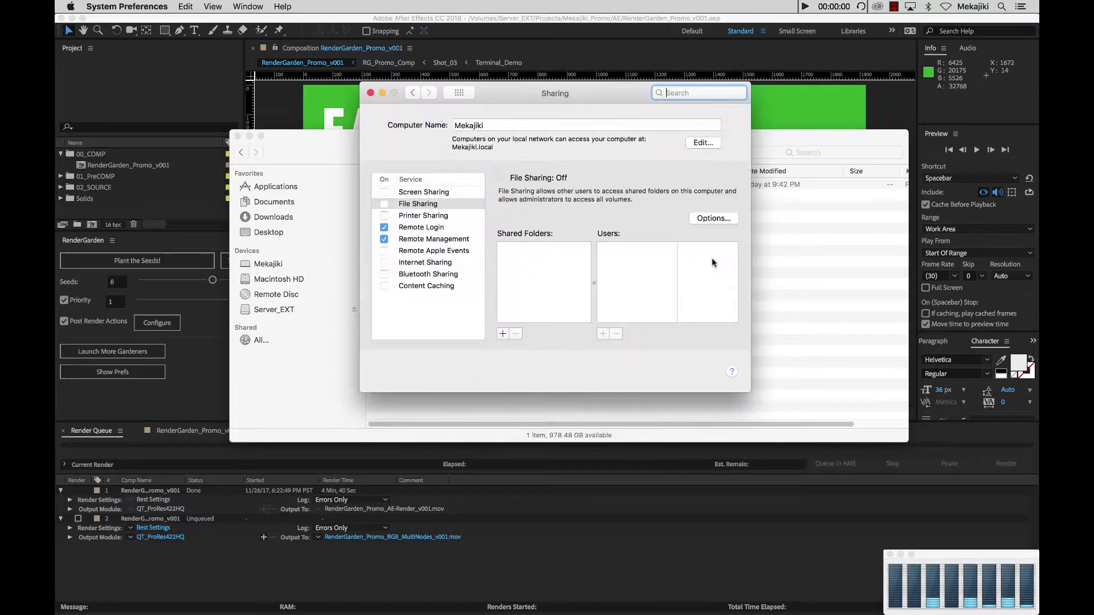
left_click(419, 205)
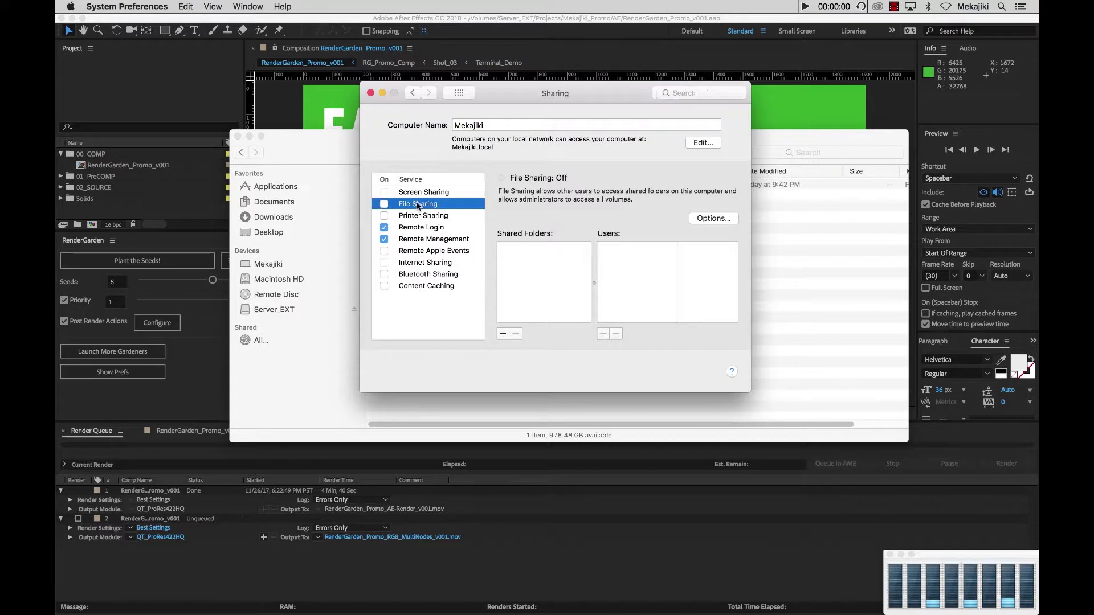
left_click(384, 204)
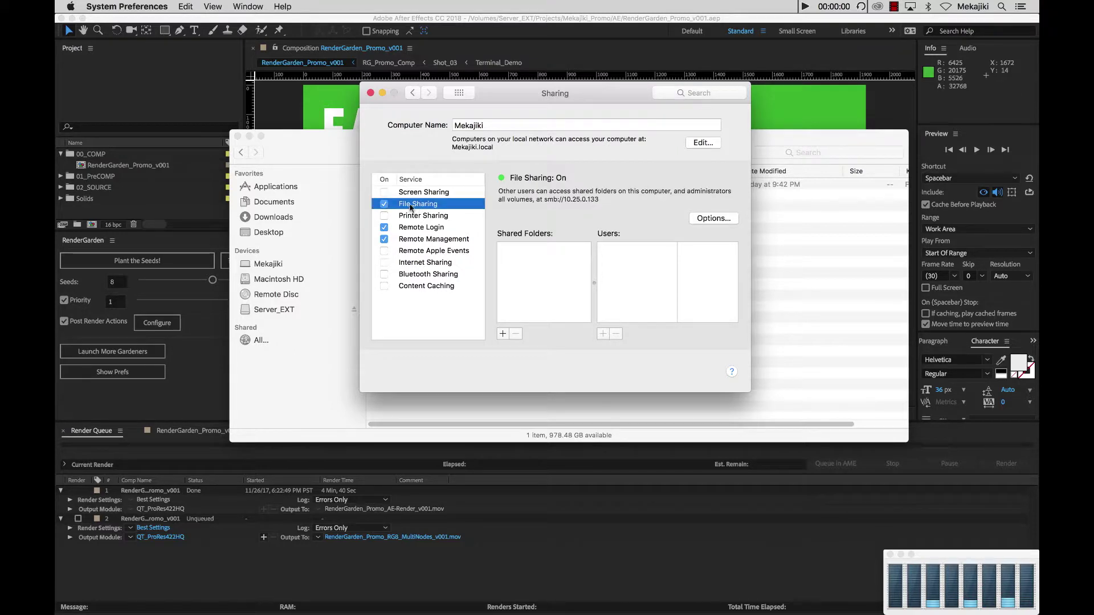
- Add the Server_EXT drive to the shared folders and check its user permissions
left_click(502, 334)
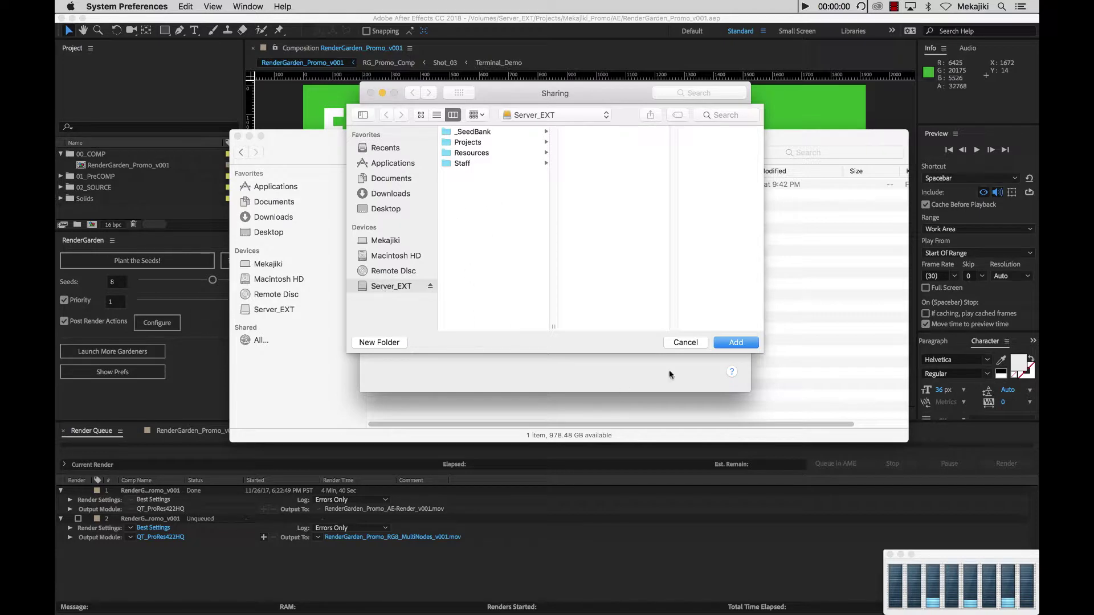
left_click(747, 344)
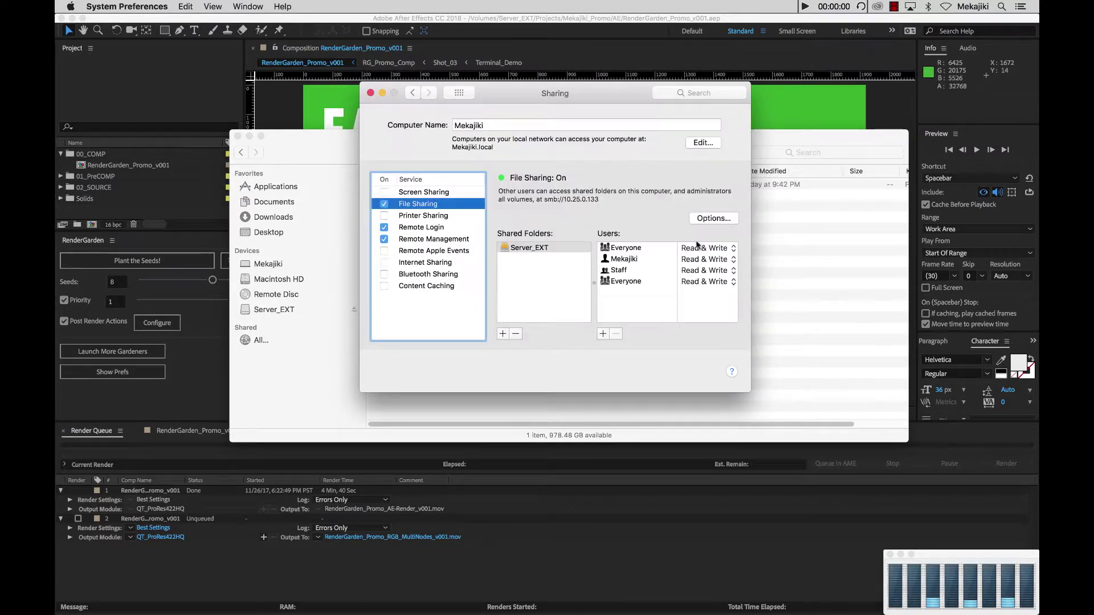
left_click(520, 290)
left_click(529, 246)
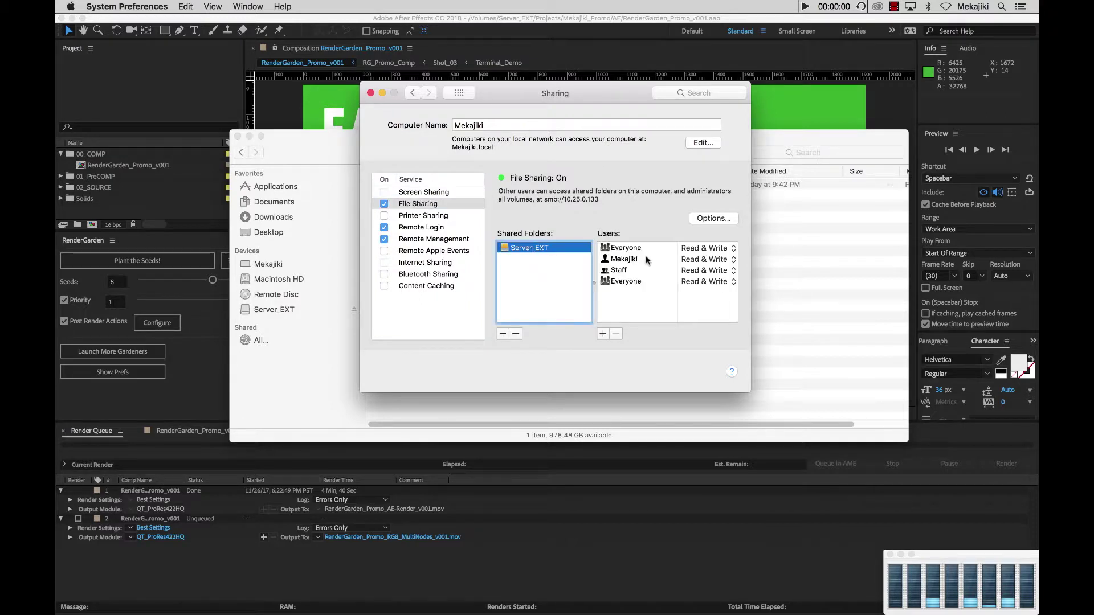
left_click(636, 260)
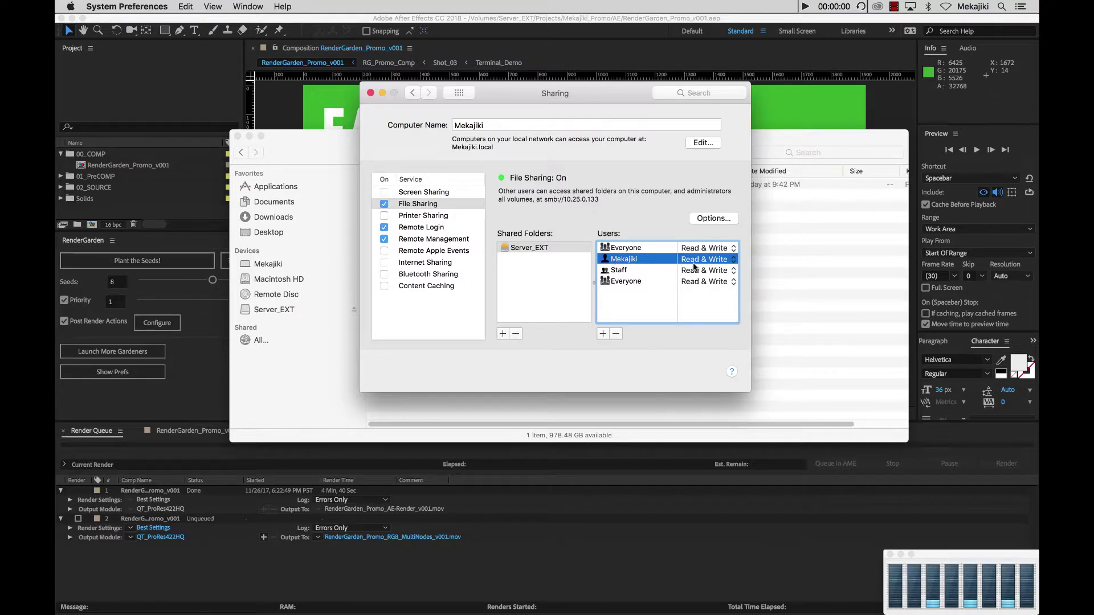
left_click(644, 310)
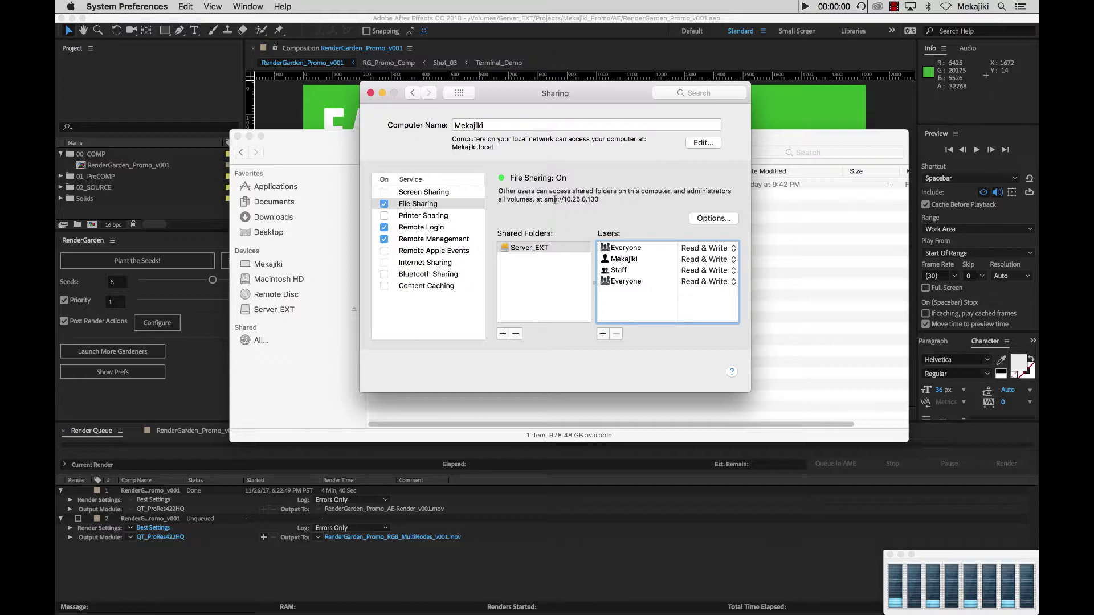
left_click_drag(545, 199, 601, 199)
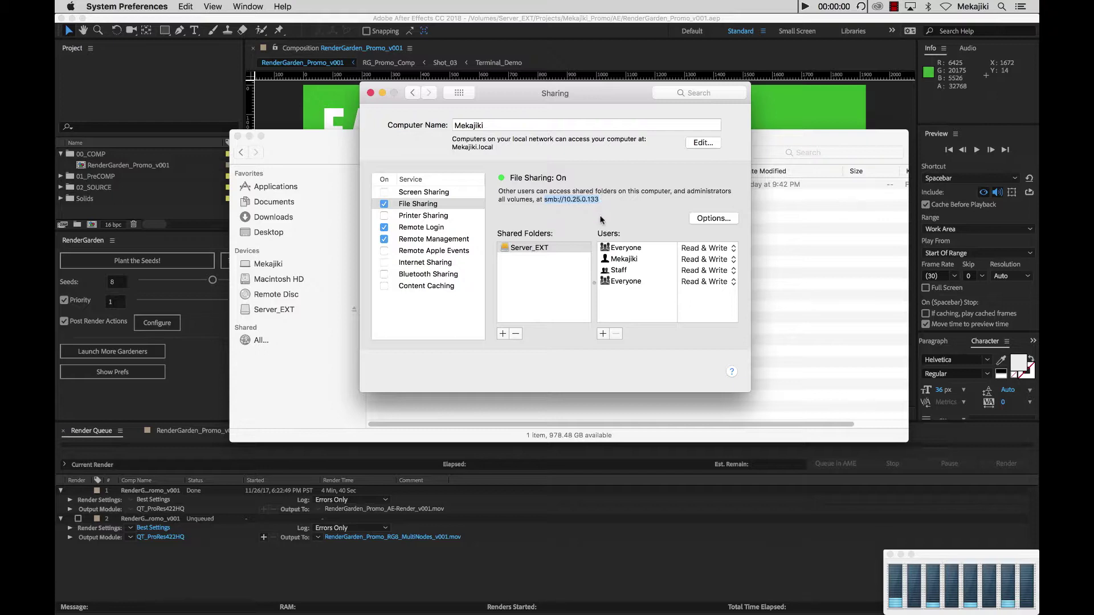
left_click(556, 197)
- Enable AFP sharing alongside SMB in the sharing options, then close System Preferences
left_click(708, 222)
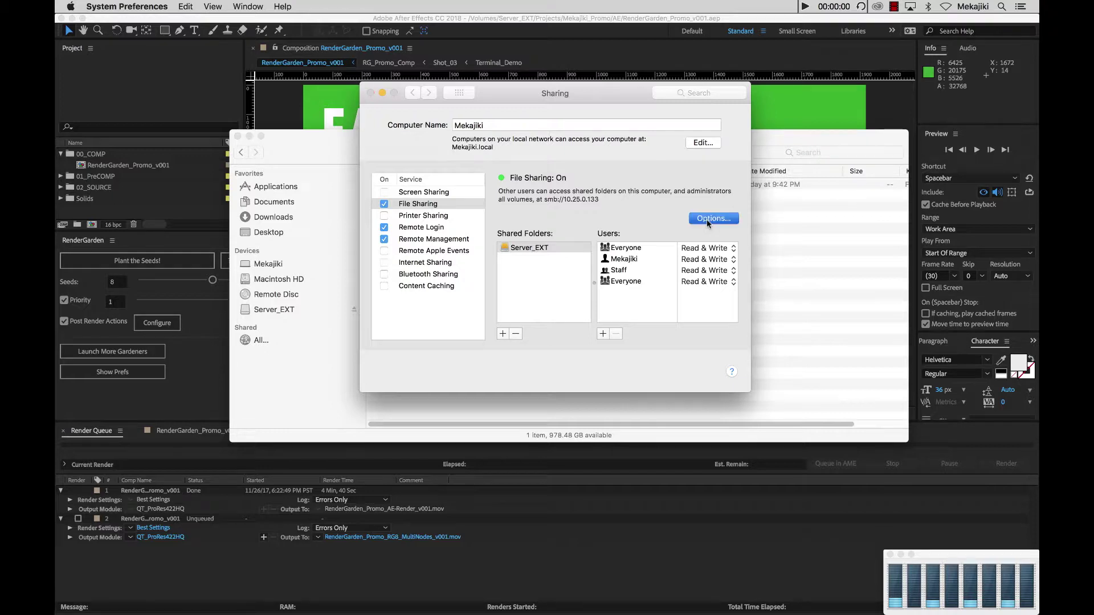
left_click(460, 150)
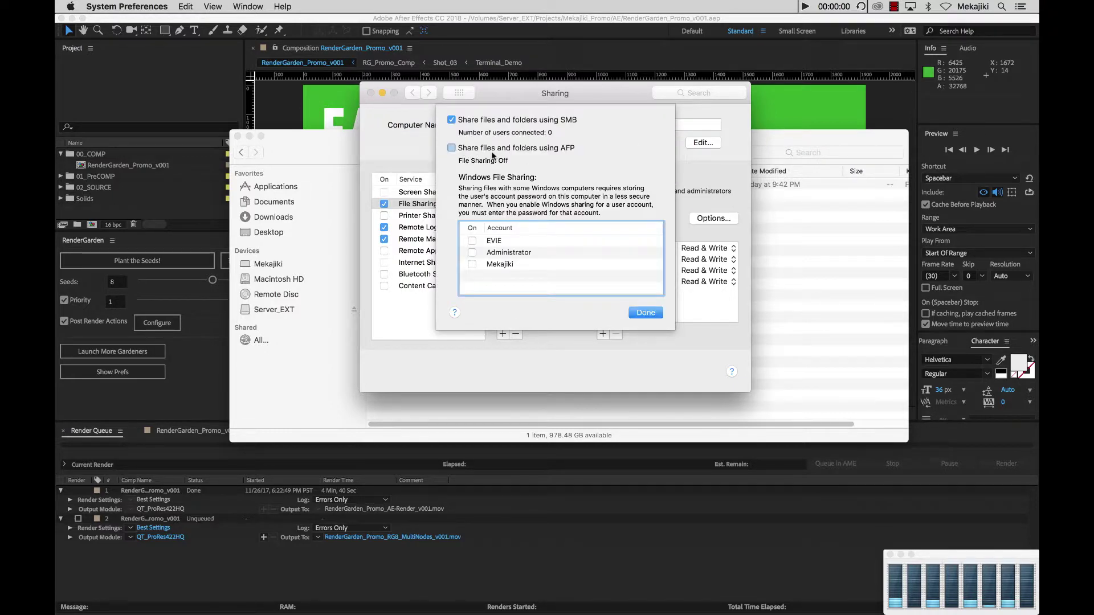
left_click(646, 313)
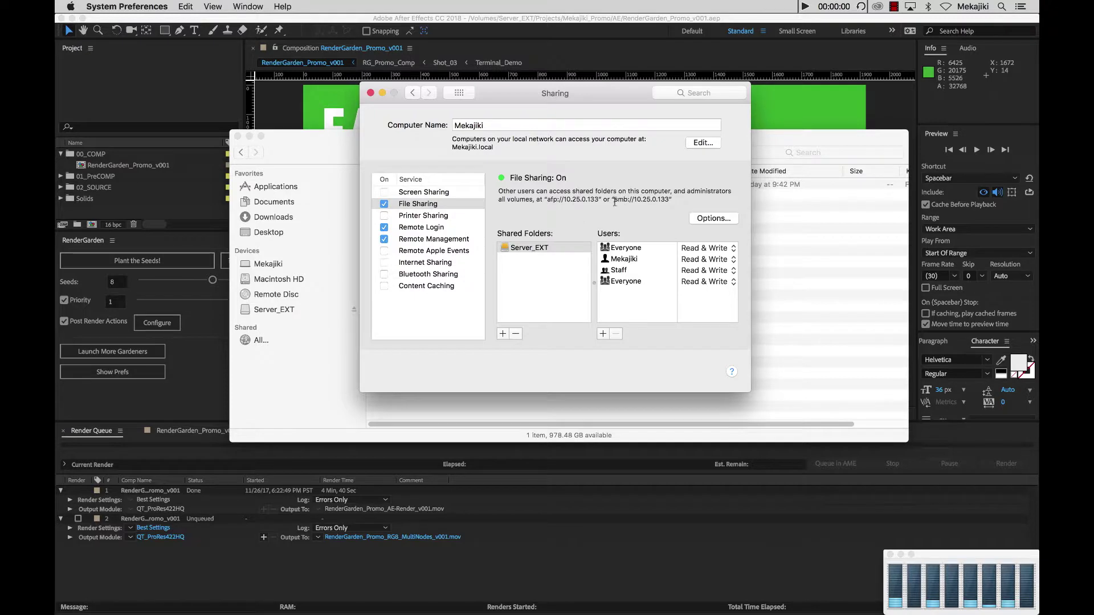
left_click(370, 93)
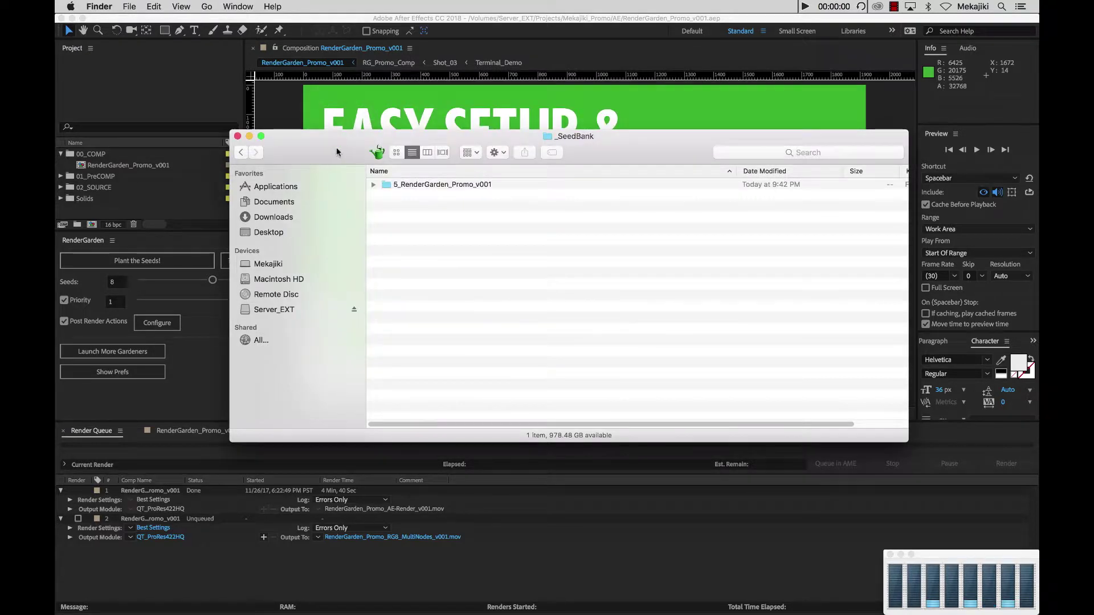
- Launch Chrome and load the RenderGarden site at mekajiki.com to view its download choices
left_click_drag(338, 153, 340, 163)
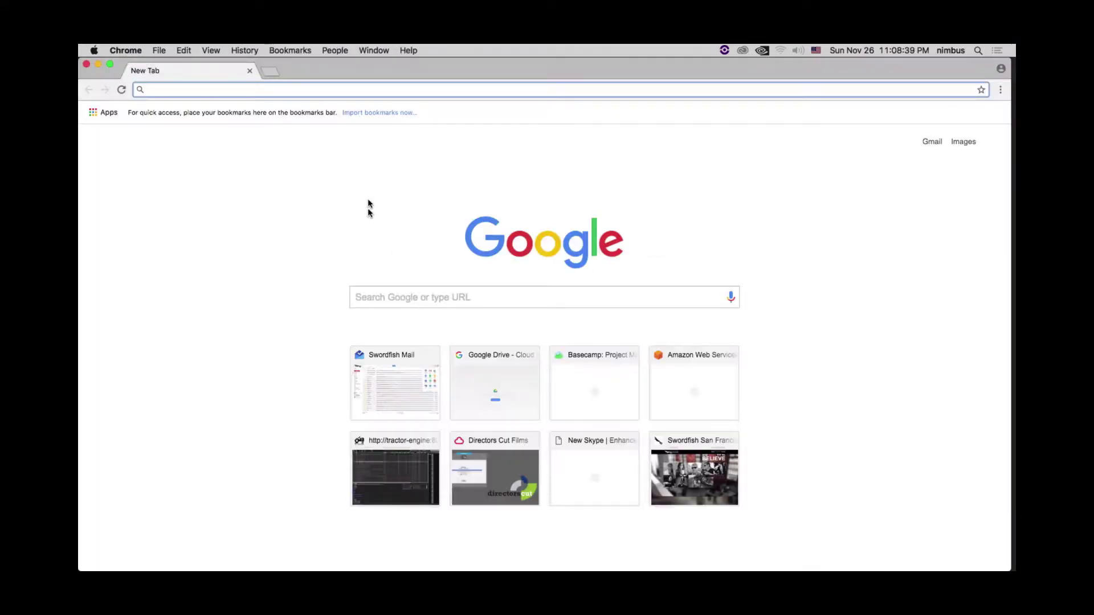
type("r")
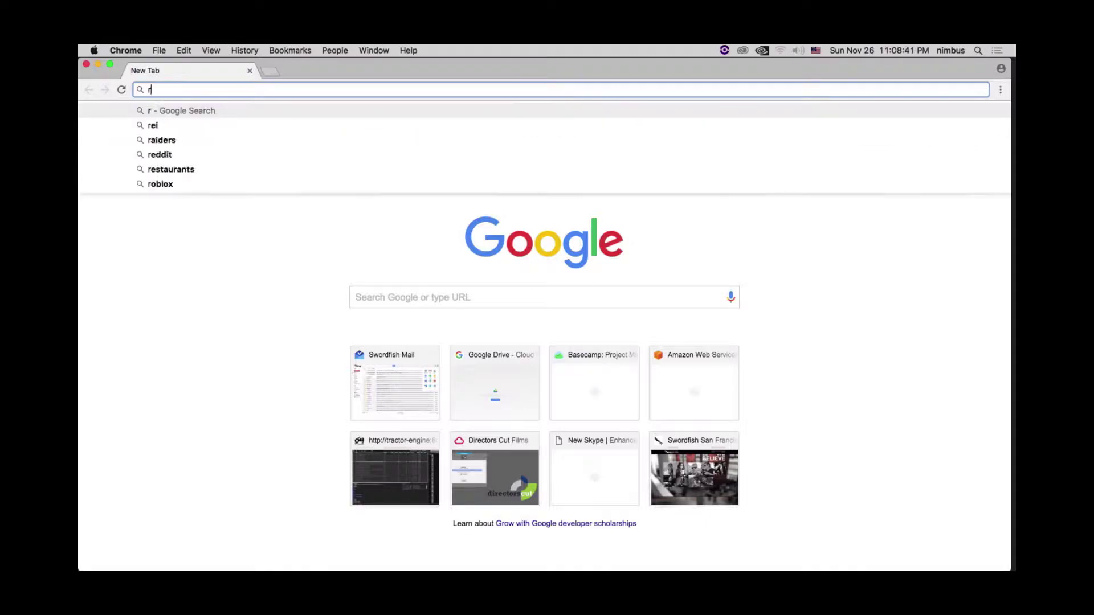
type("endergarden/bravo/#")
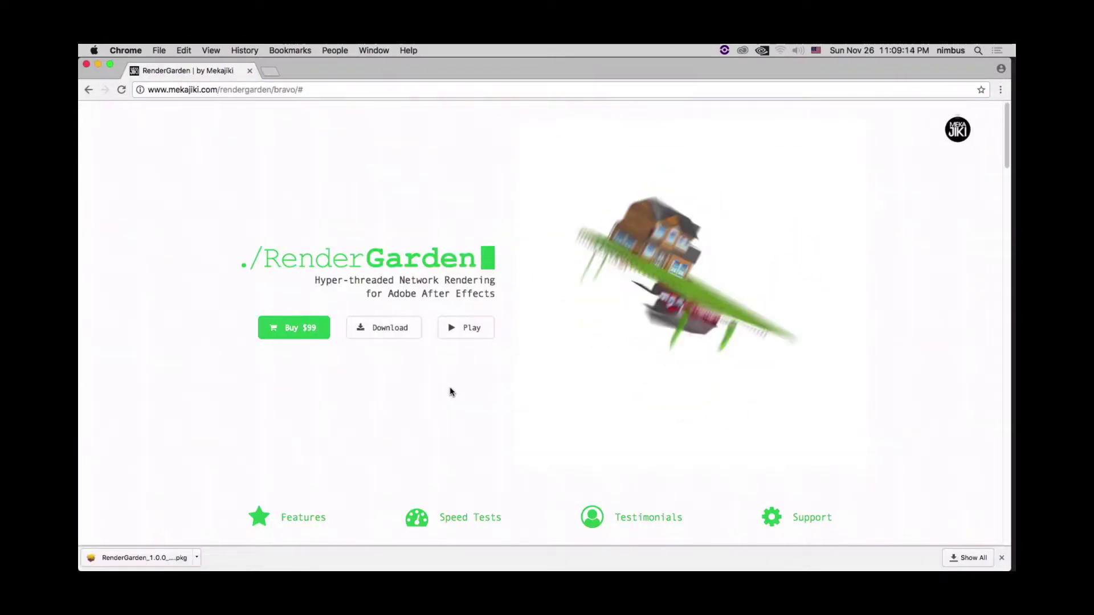
left_click(414, 334)
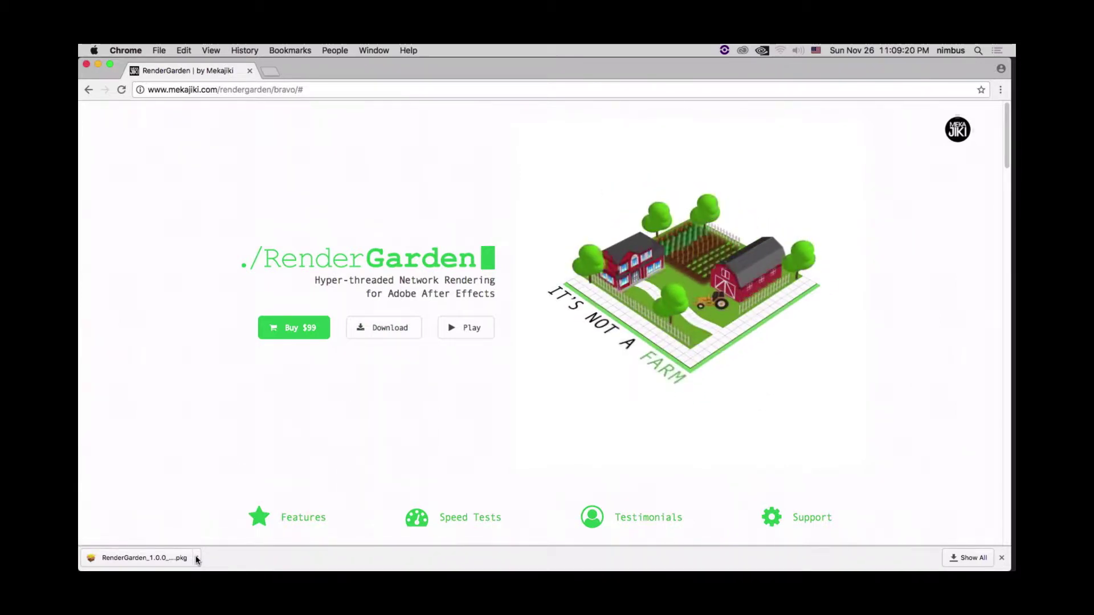
- Launch the downloaded RenderGarden installer and agree to the license terms
left_click(169, 558)
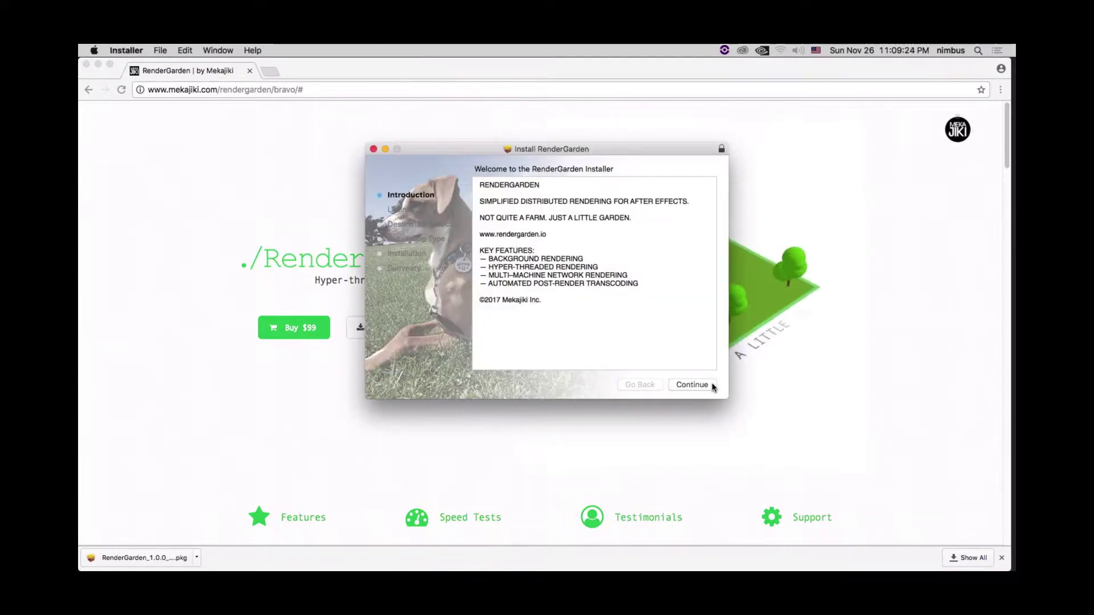
left_click(713, 386)
left_click(688, 390)
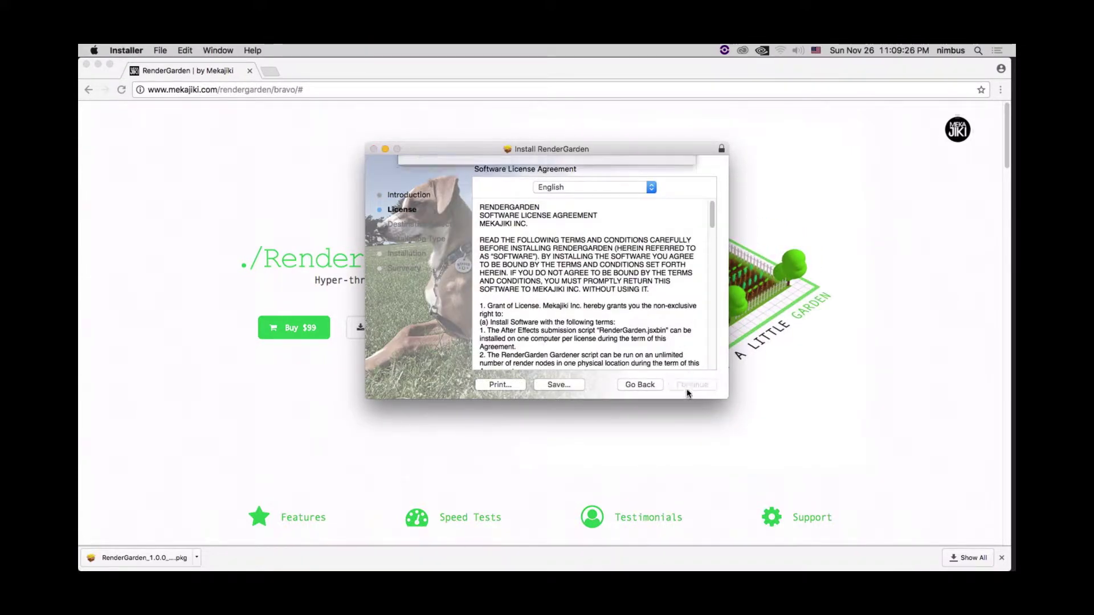
left_click(661, 244)
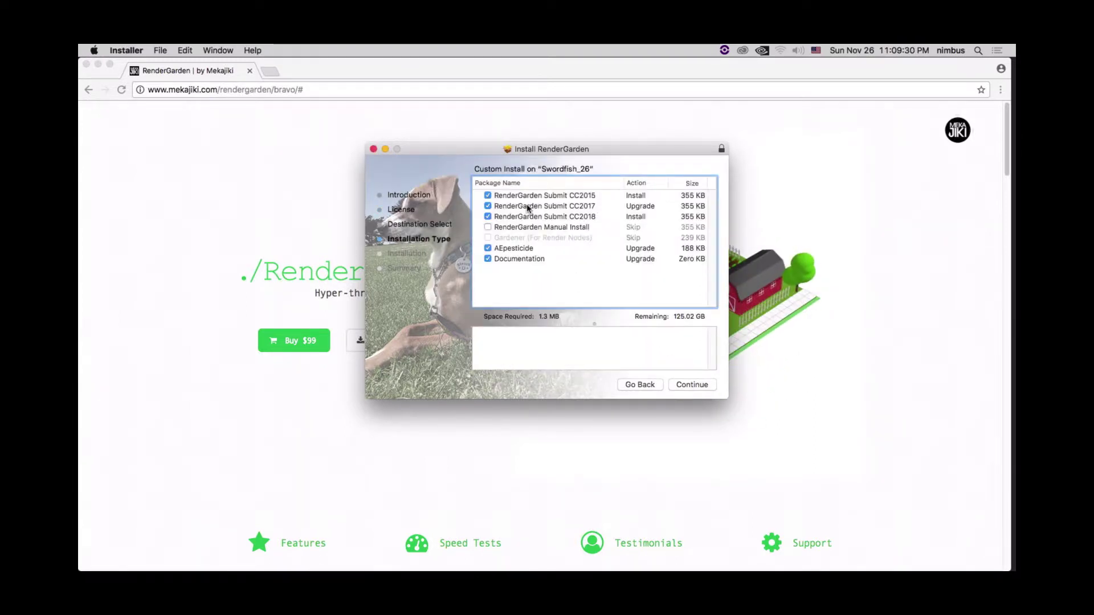
- Skip the Submit CC2015/2017/2018 packages, keeping Gardener, AEpesticide and Documentation
left_click(487, 196)
left_click(488, 206)
left_click(488, 216)
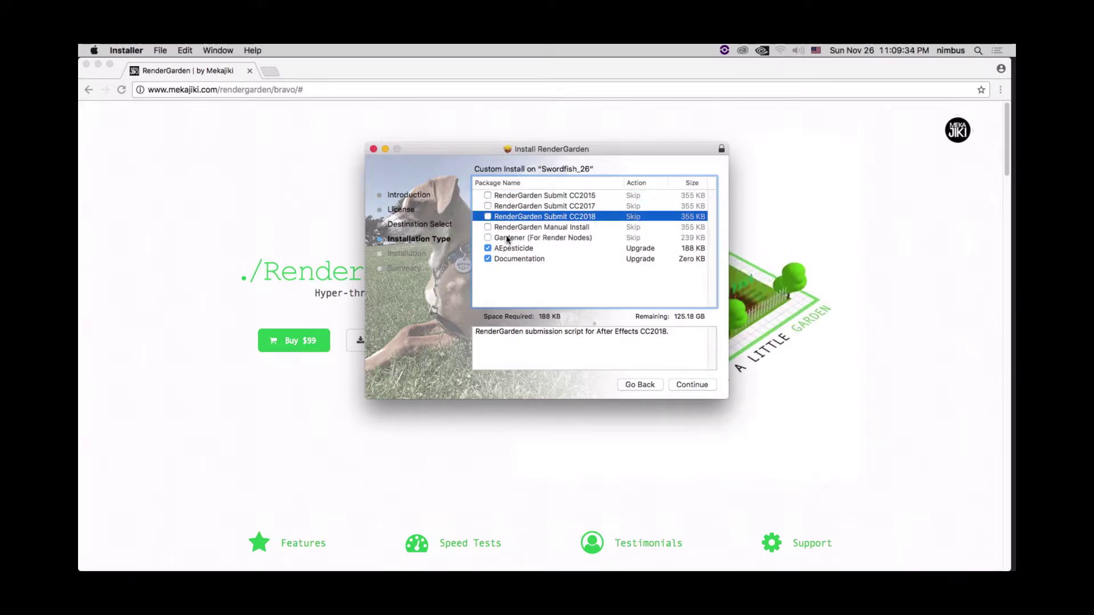
left_click(507, 238)
left_click(488, 238)
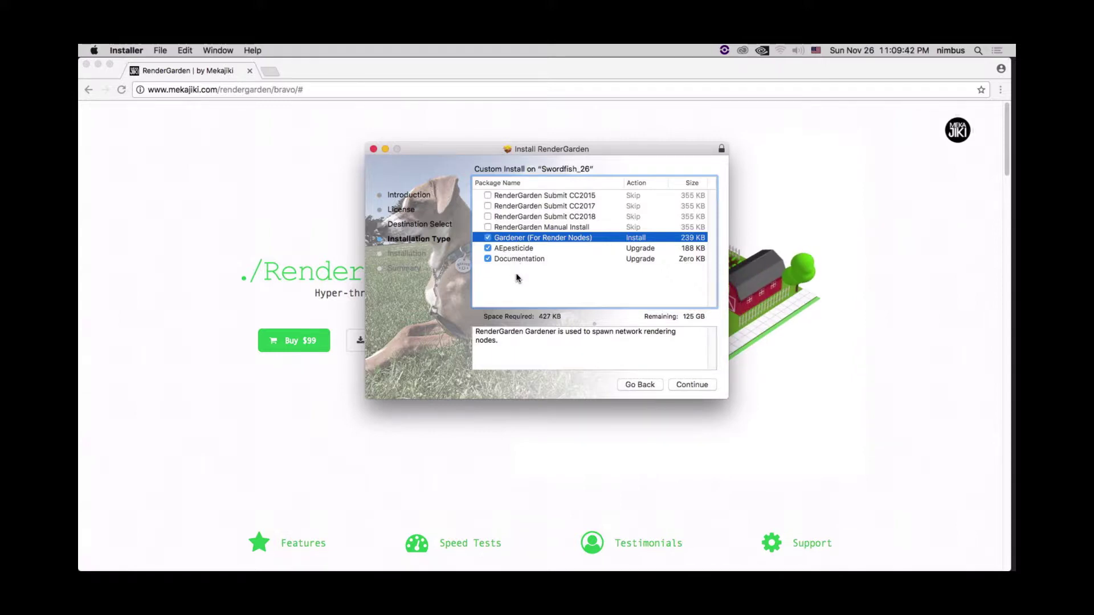
left_click(516, 250)
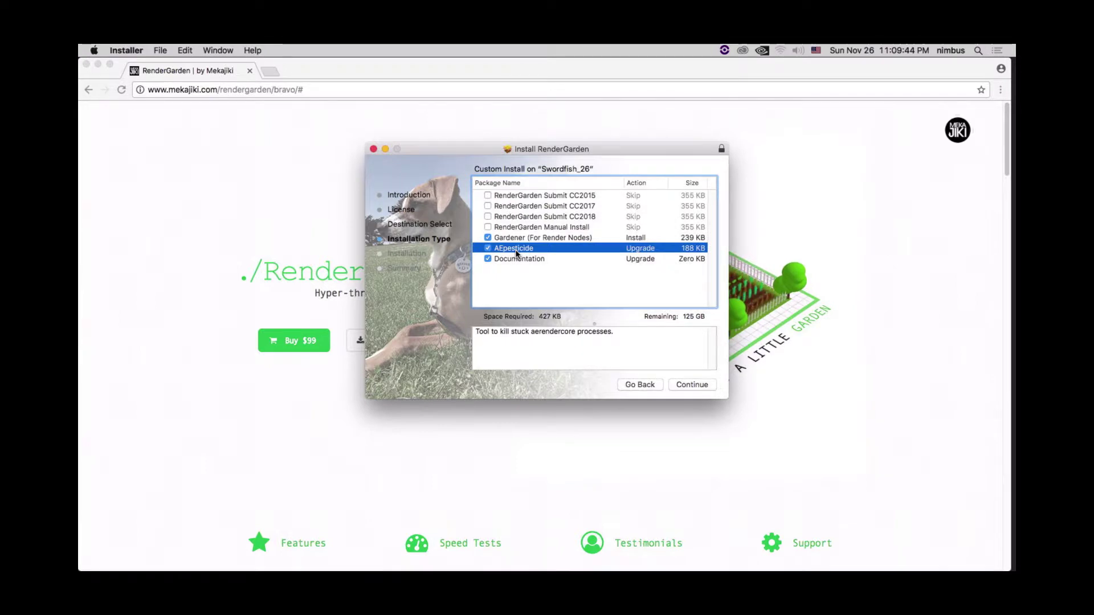
left_click(516, 260)
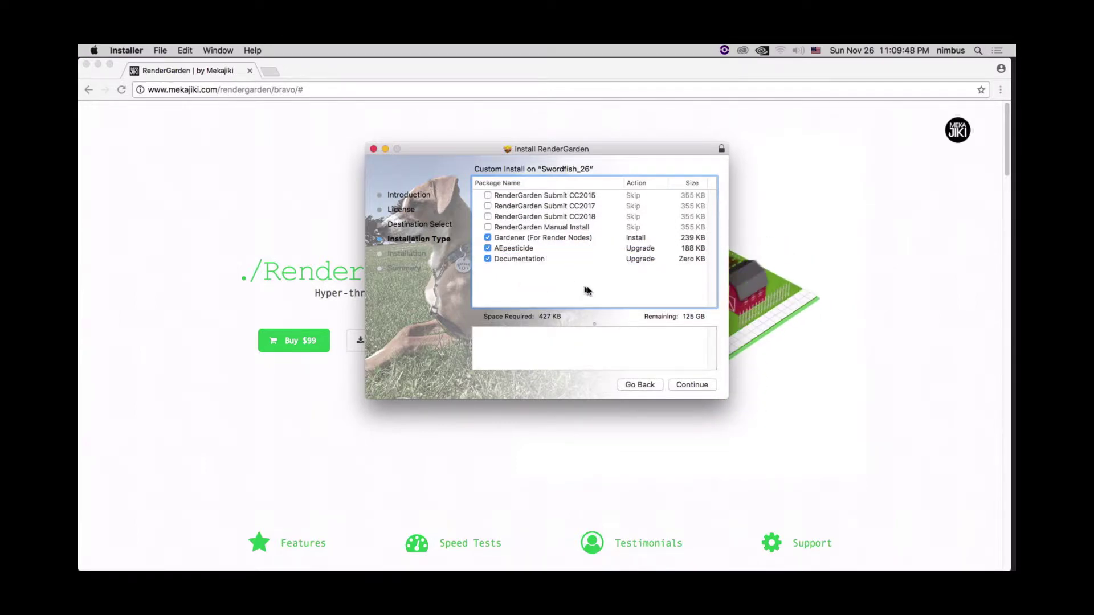
left_click(693, 384)
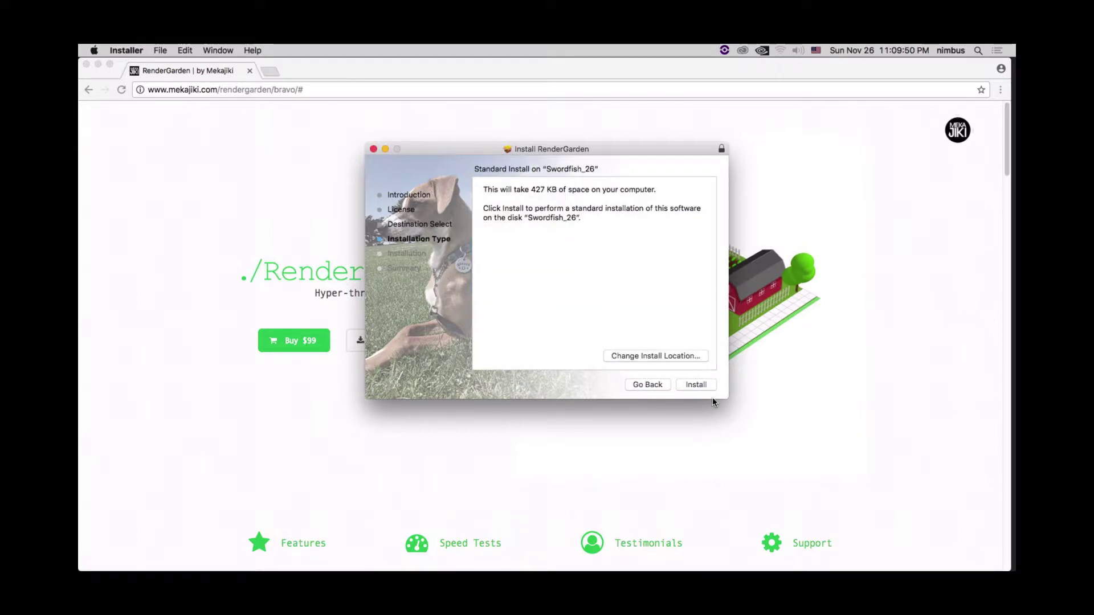
- Install with the administrator credentials, then move the installer package to the Trash
left_click(704, 388)
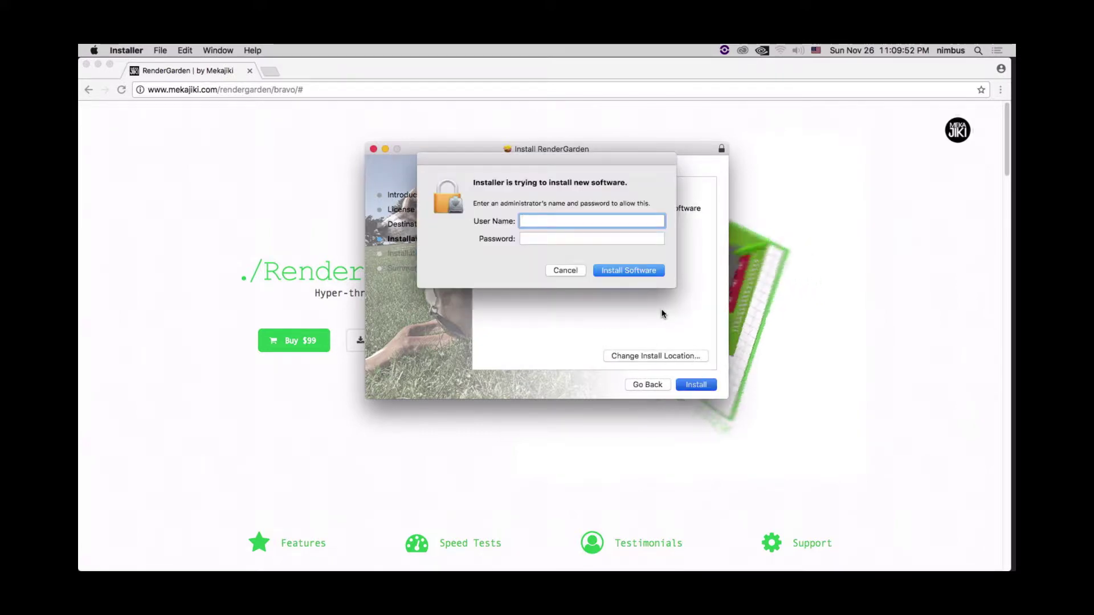
type("admin")
key("Tab")
type("admin")
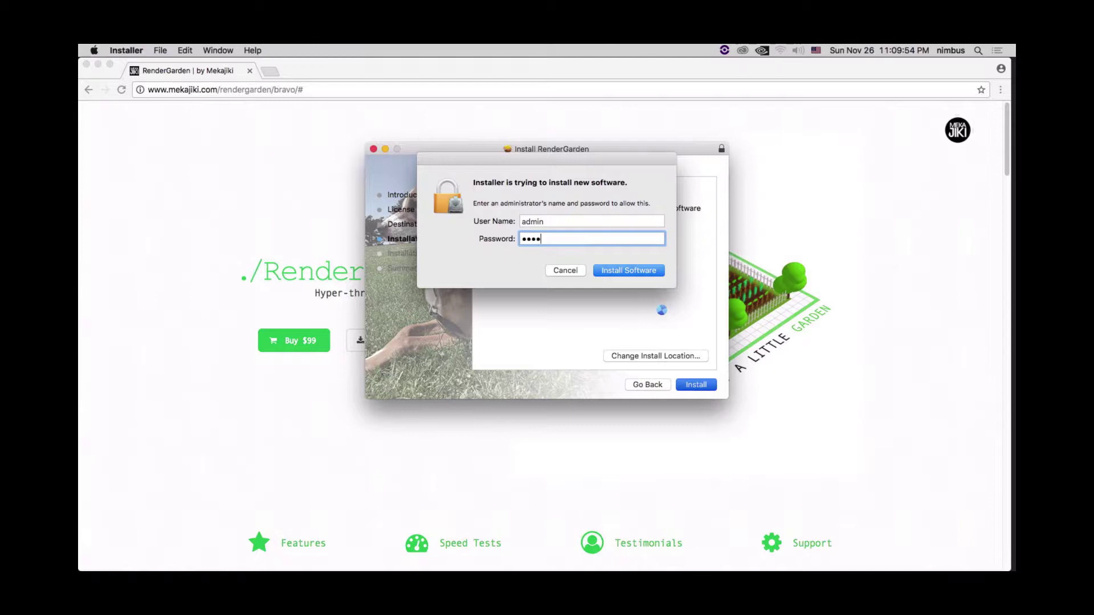
key("Return")
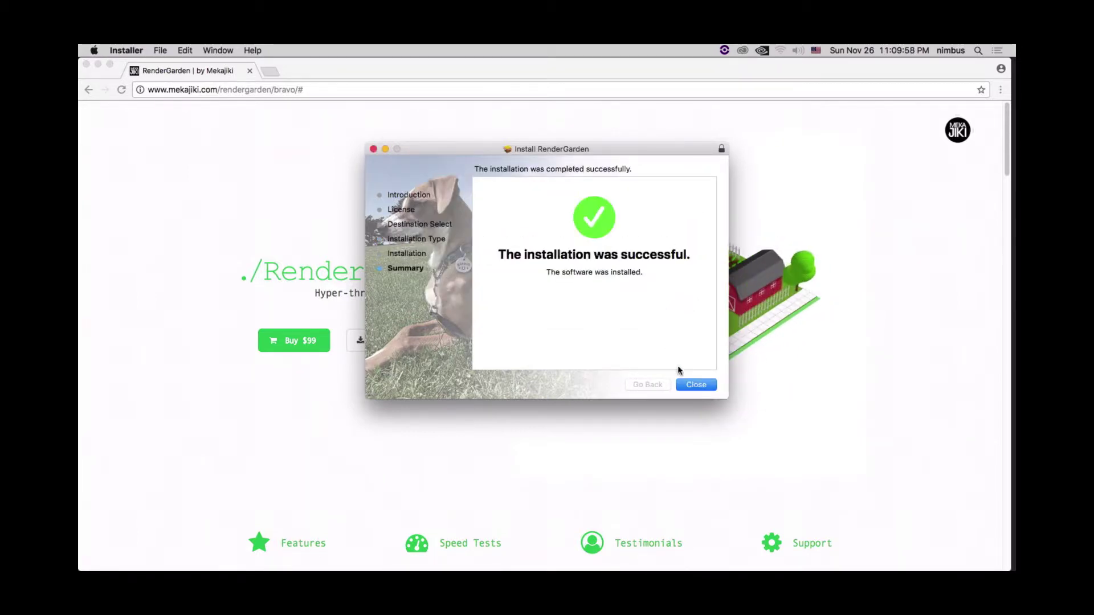
left_click(696, 384)
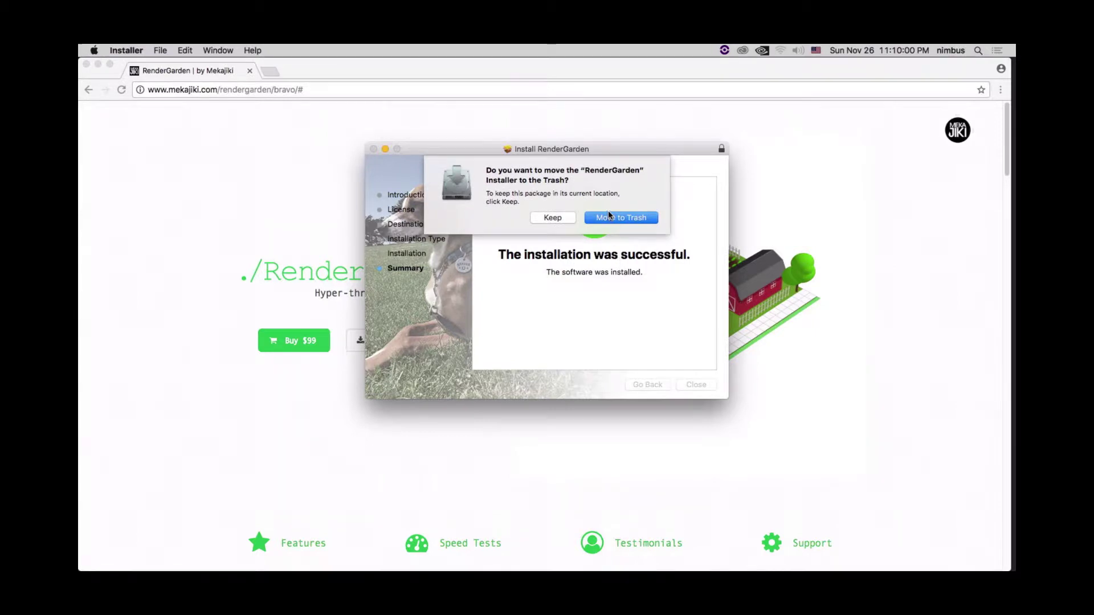
left_click(607, 217)
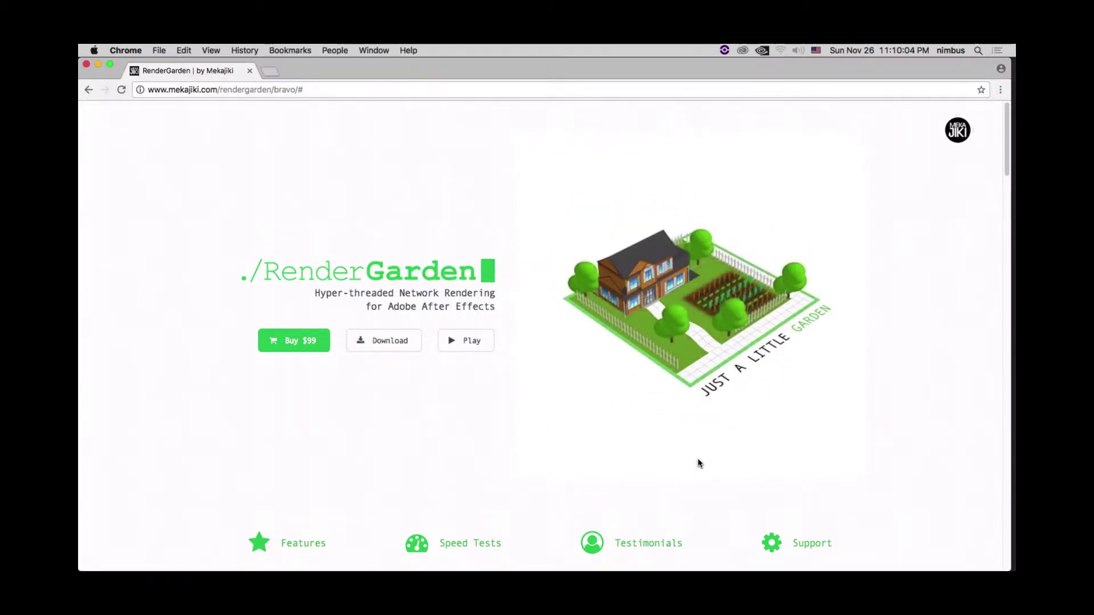
- Download the ffmpeg 3.4 macOS 64-bit static build via RenderGarden Support's FFMPEG & Python page
left_click(804, 548)
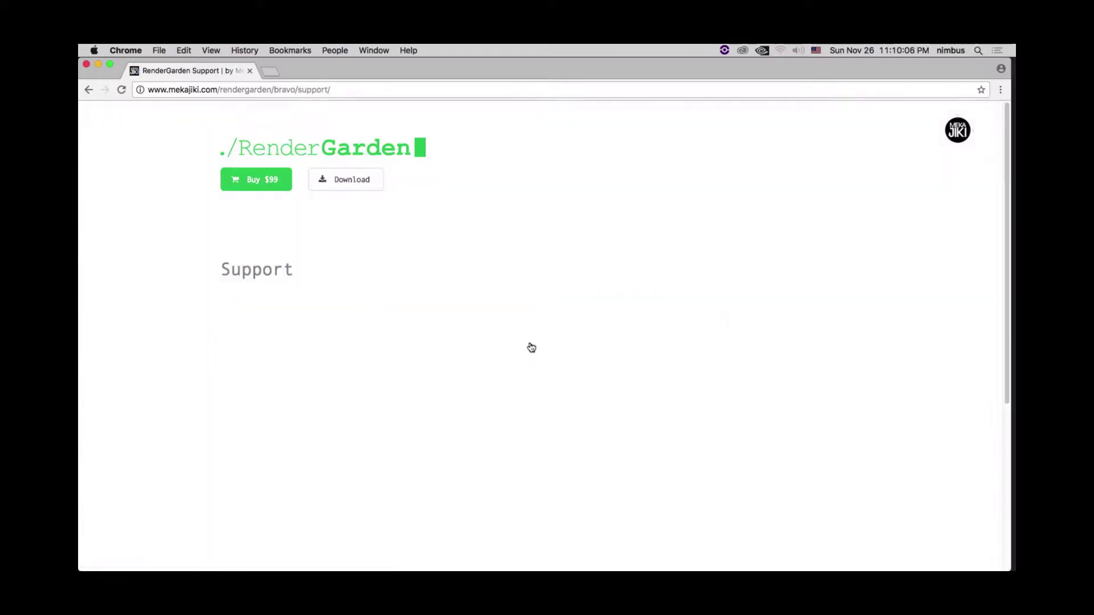
left_click(477, 419)
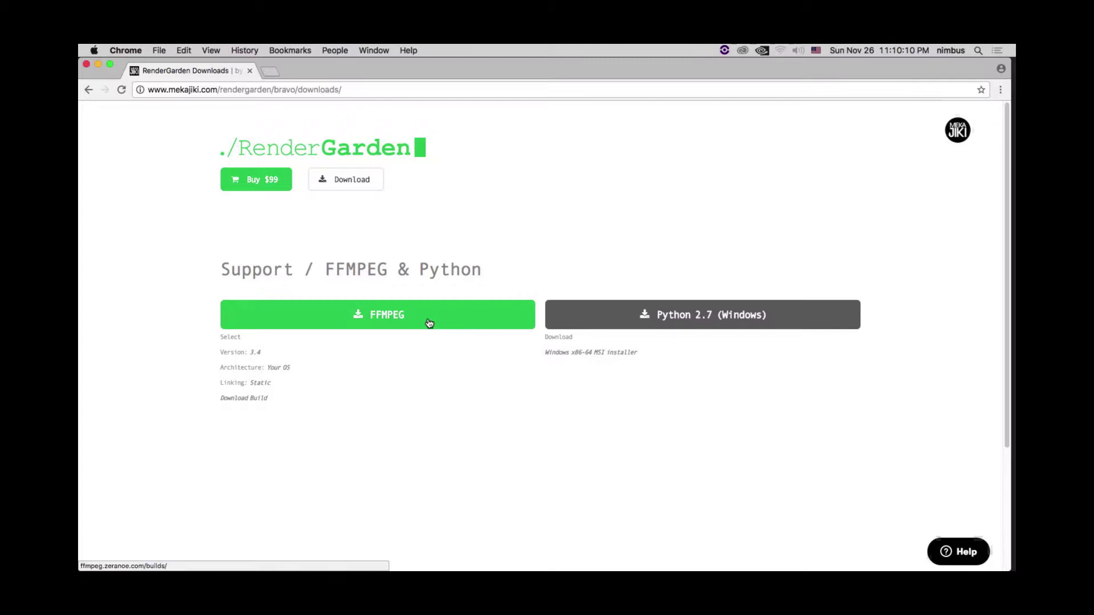
left_click(429, 323)
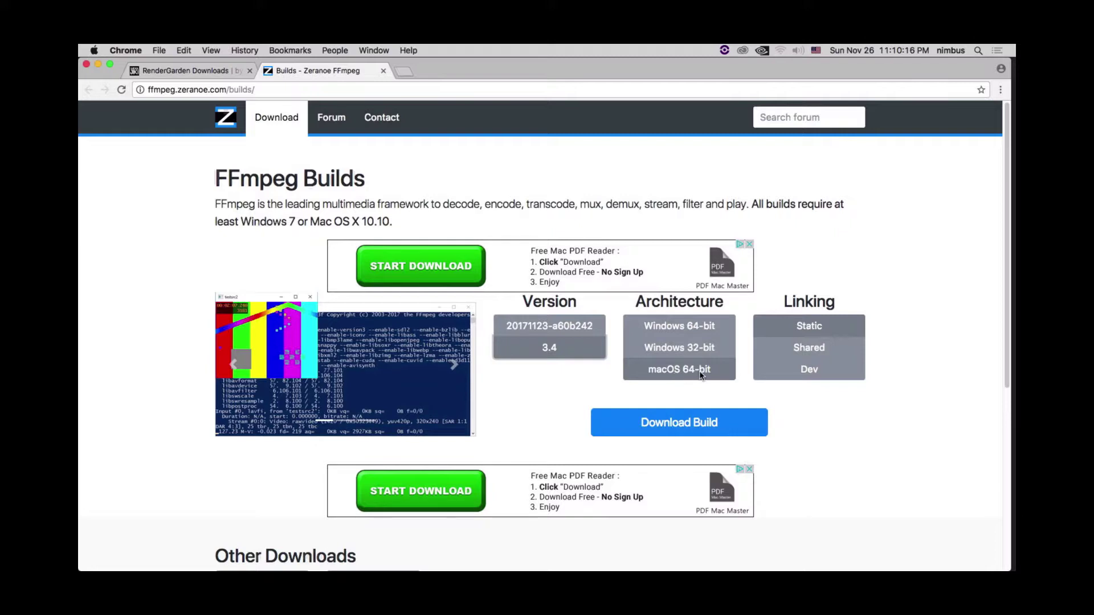
left_click(701, 375)
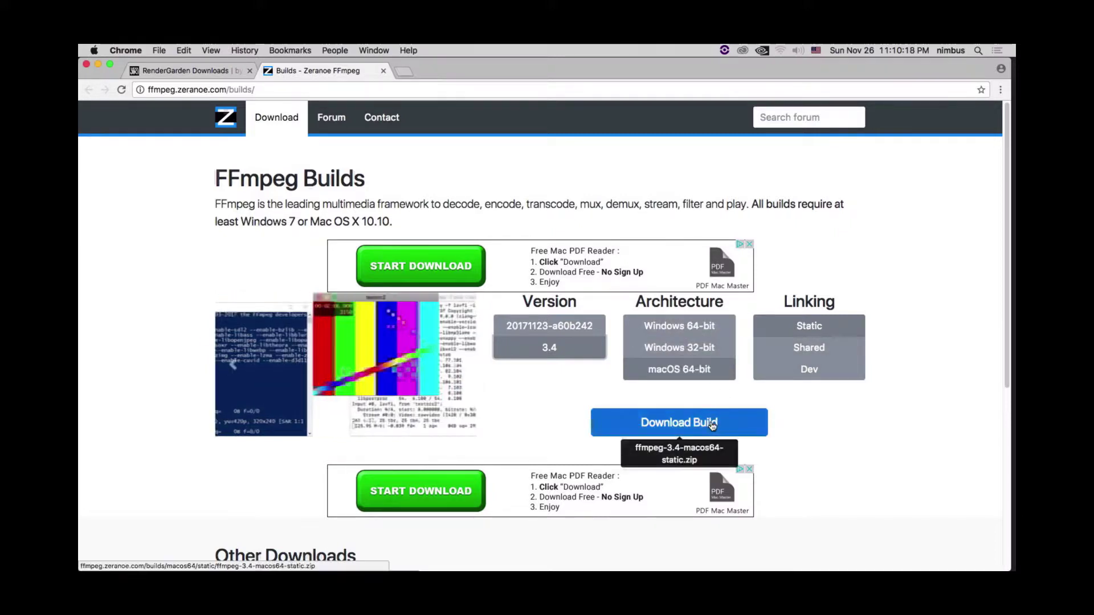
left_click(711, 424)
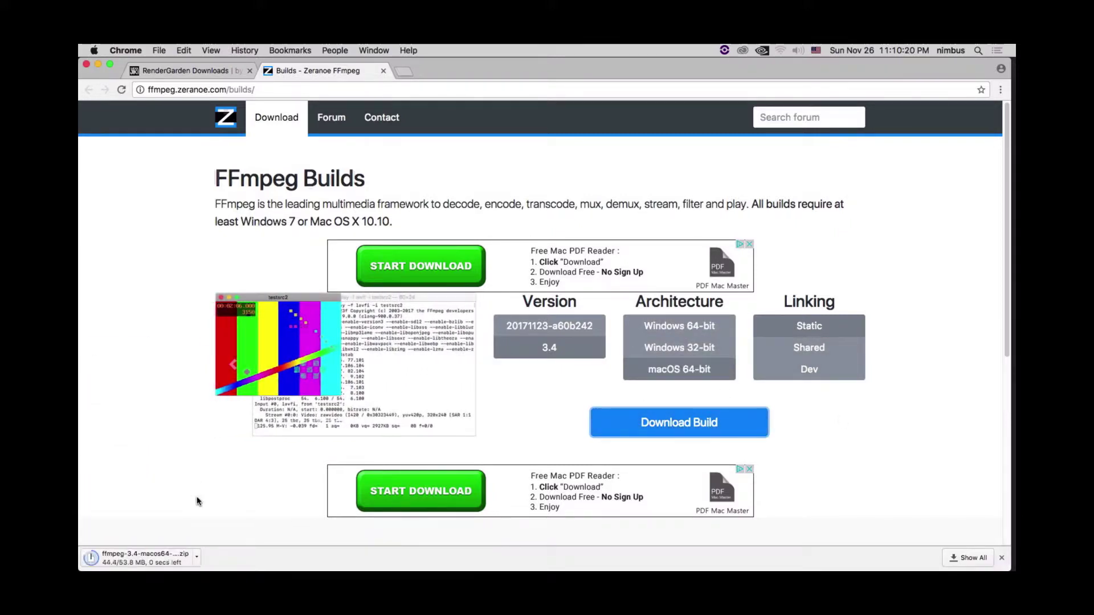
left_click(196, 557)
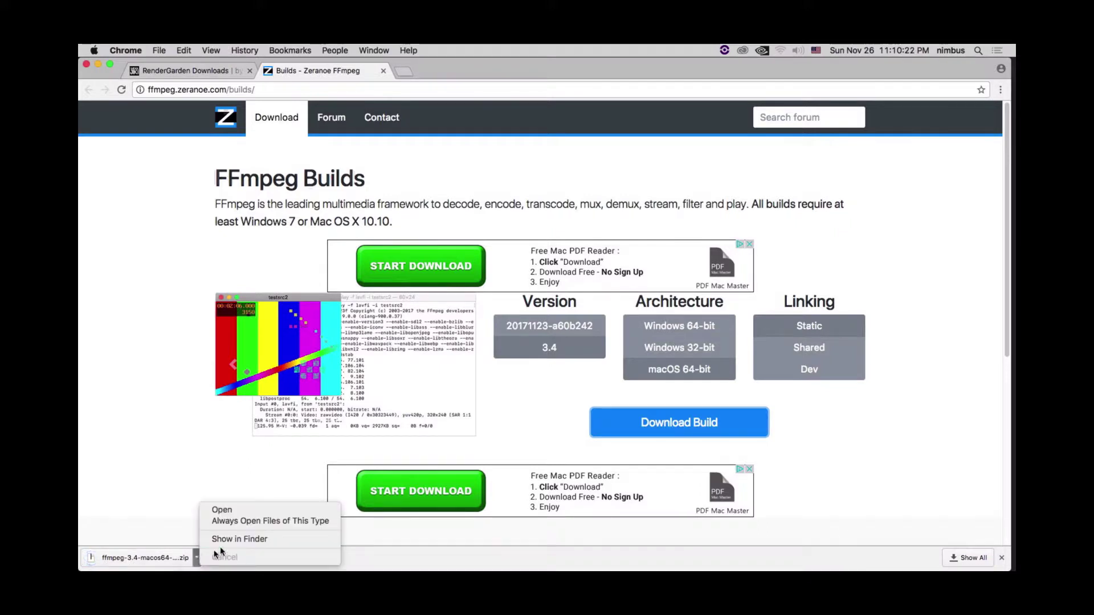
left_click(231, 539)
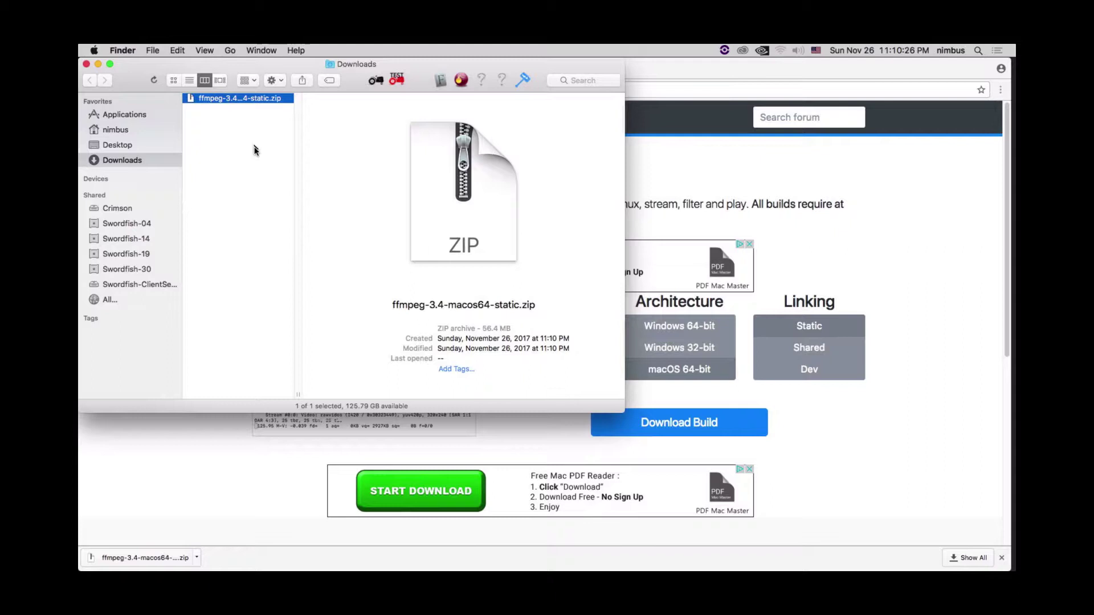
- Unzip the ffmpeg build and copy the ffmpeg executable from bin into Applications as administrator
key("super+o")
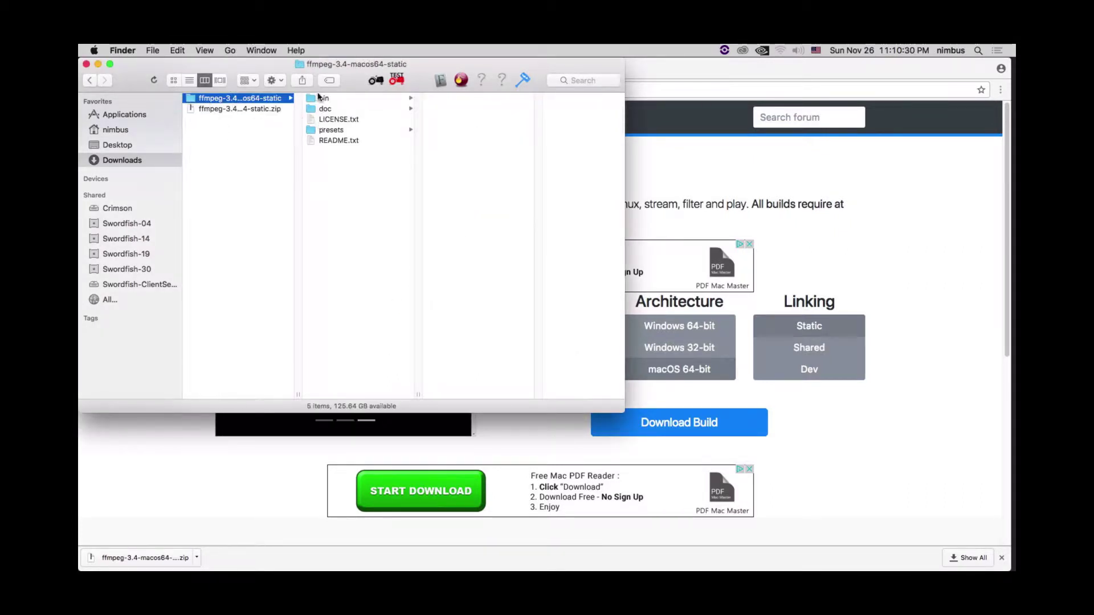
left_click(320, 98)
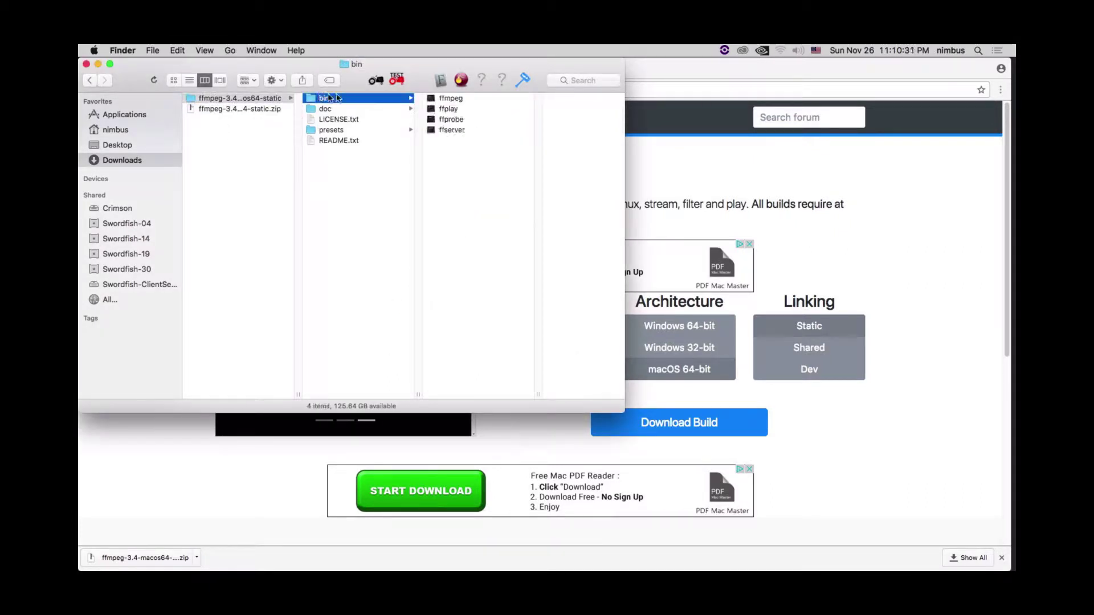
left_click(462, 101)
key("super+c")
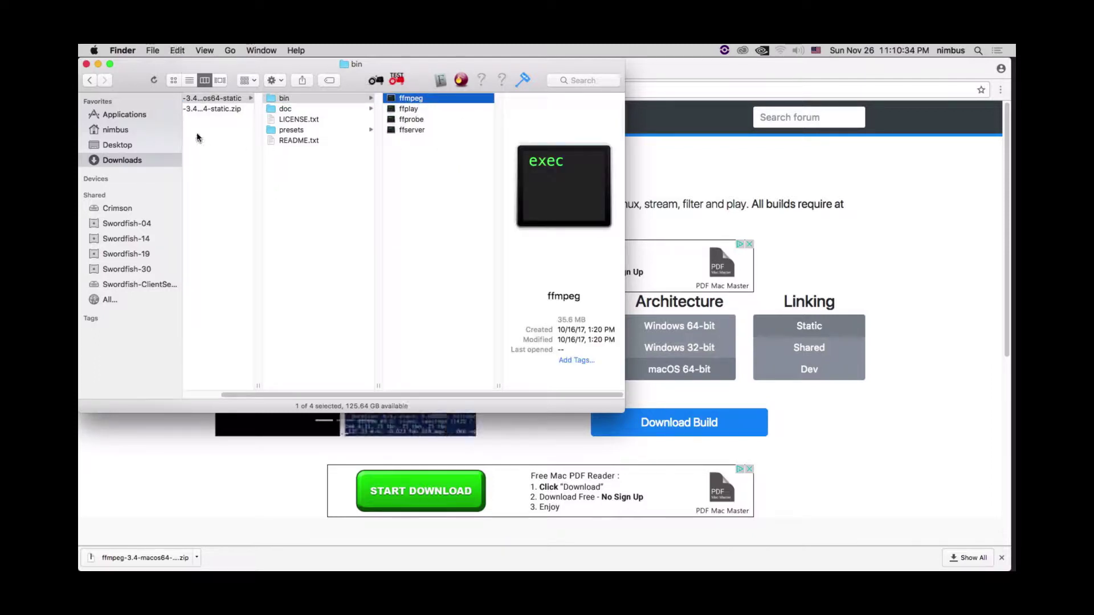
left_click(114, 113)
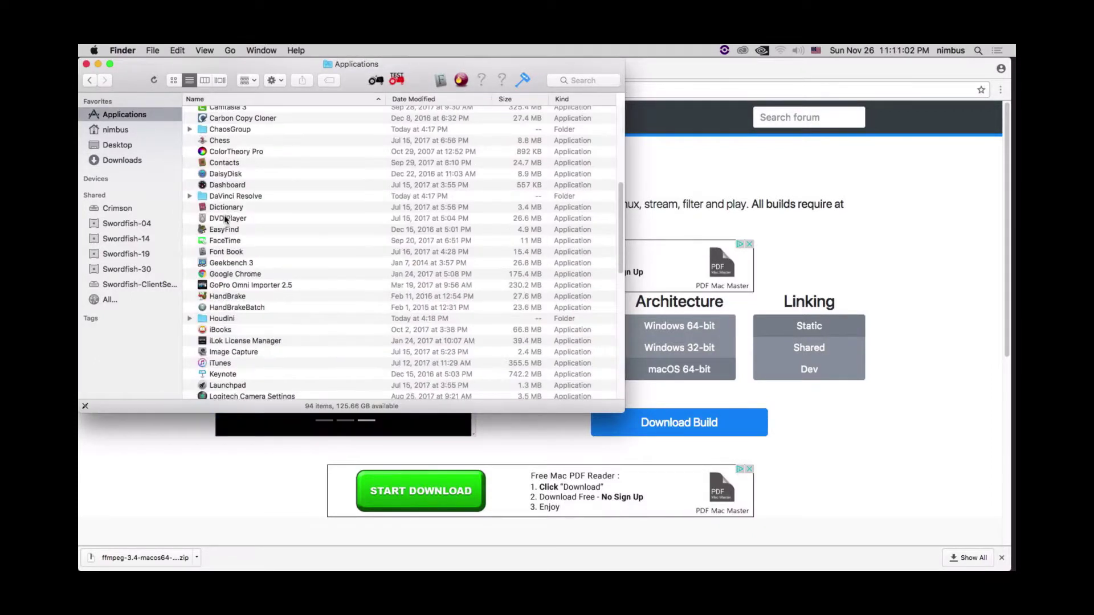
key("super+v")
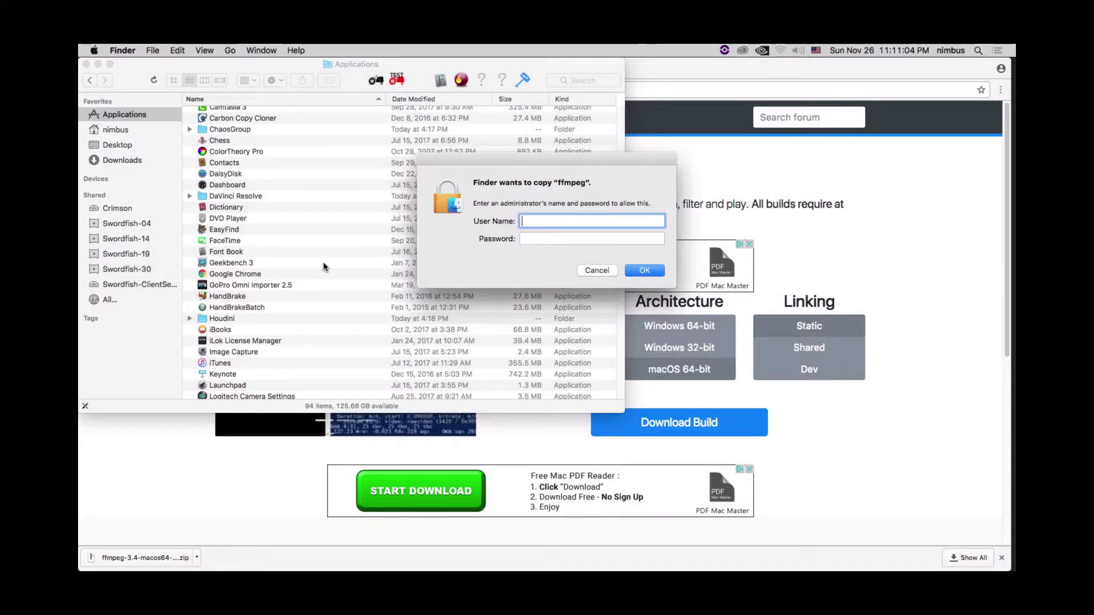
type("admin")
key("Tab")
type("•••")
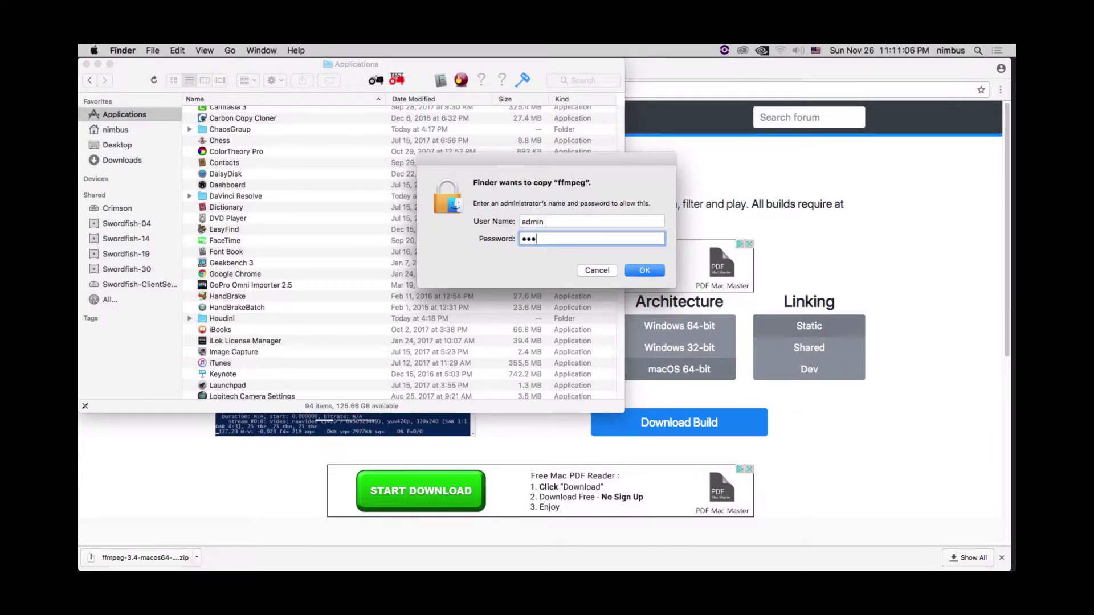
type("•••••")
key("Return")
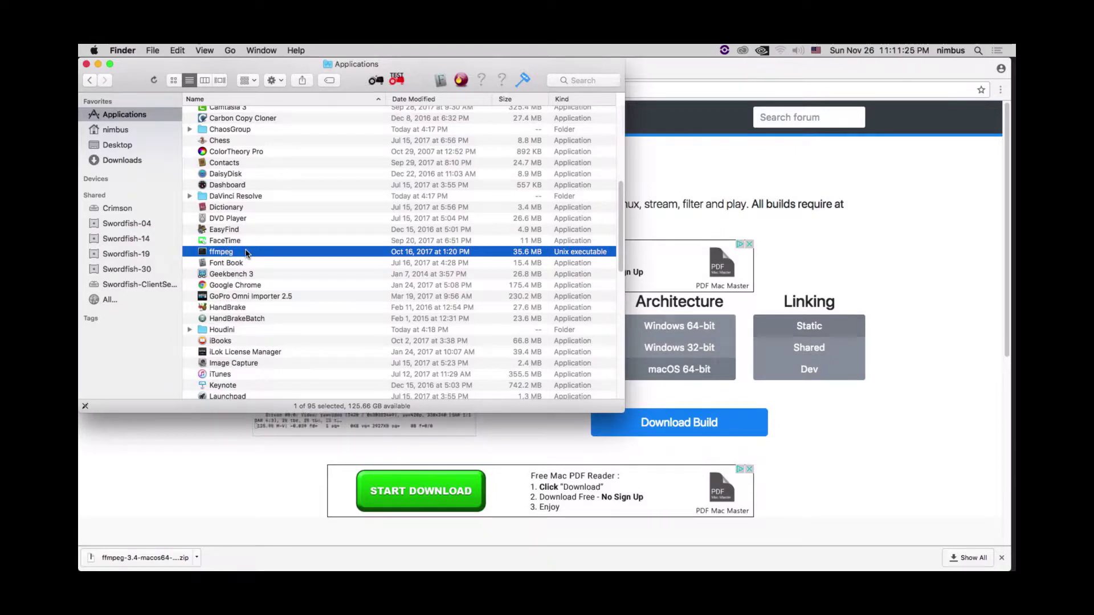
- Place the RenderGarden Gardener application from the RenderGarden folder onto the Desktop
type("ren")
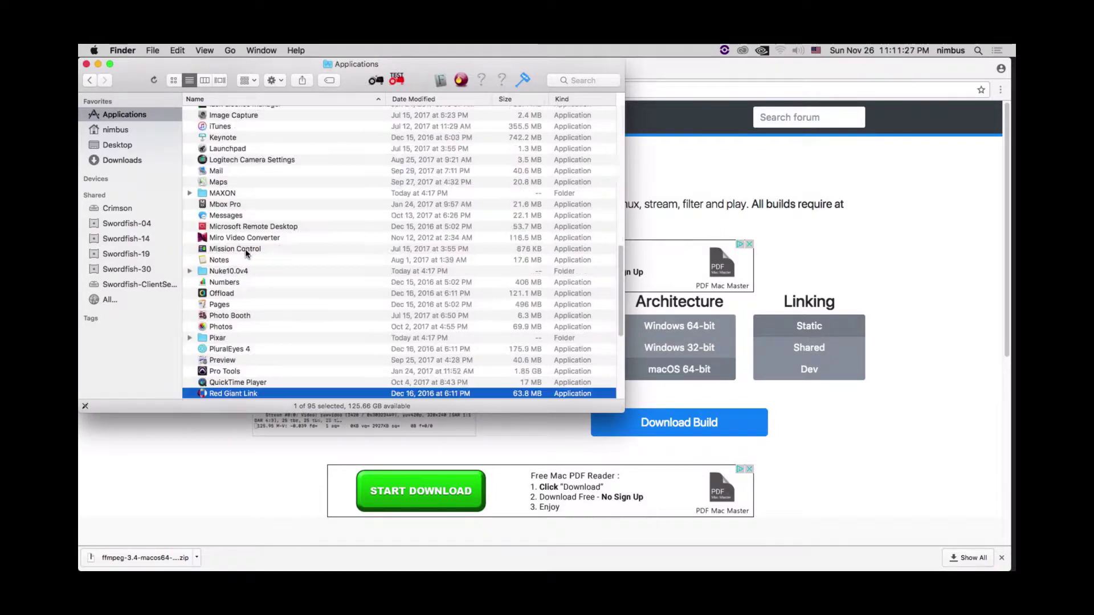
scroll(231, 376, "down", 2)
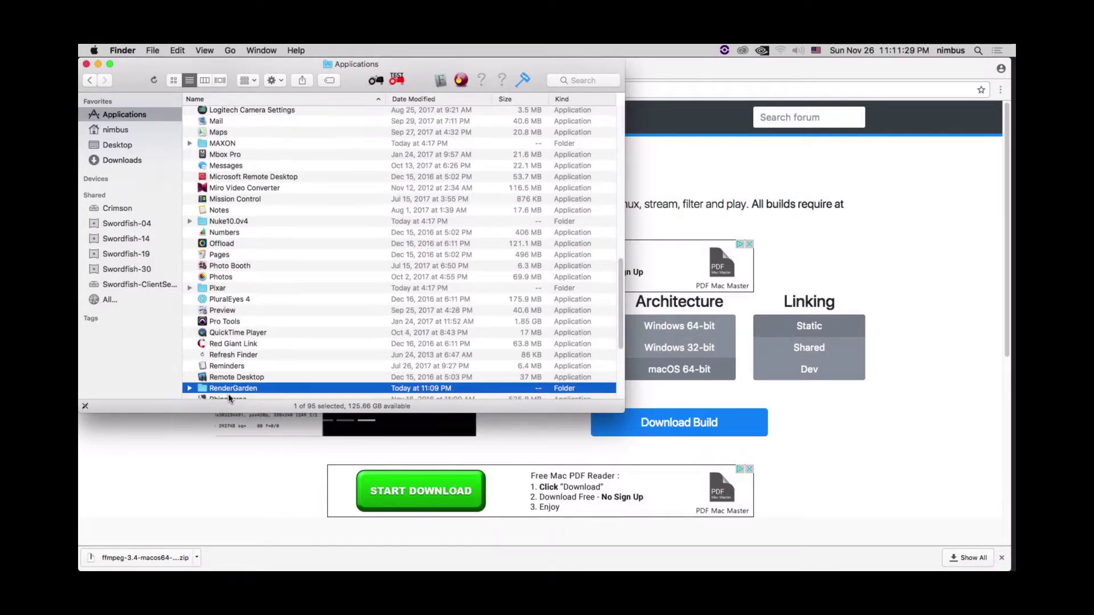
double_click(204, 372)
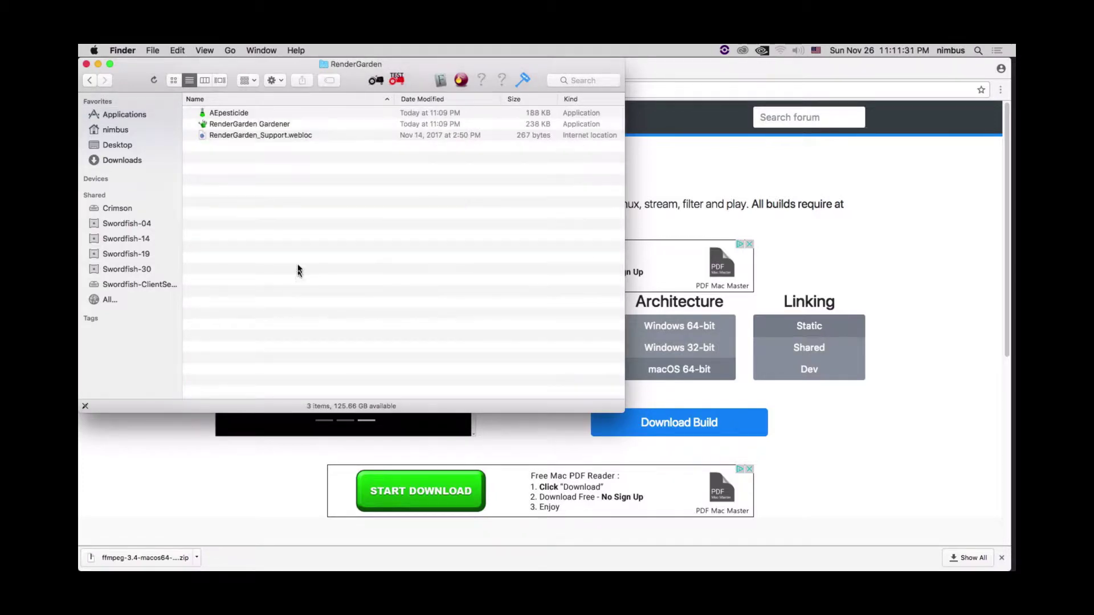
left_click(232, 125)
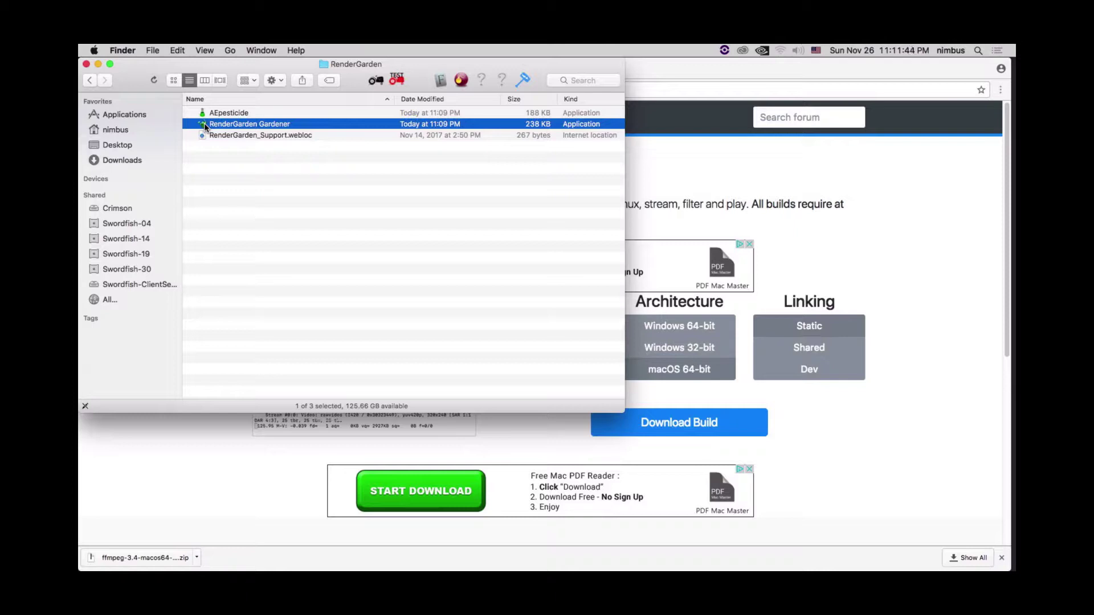
left_click_drag(204, 122, 123, 148)
- Show the Desktop and close the Finder and Chrome windows
left_click(121, 146)
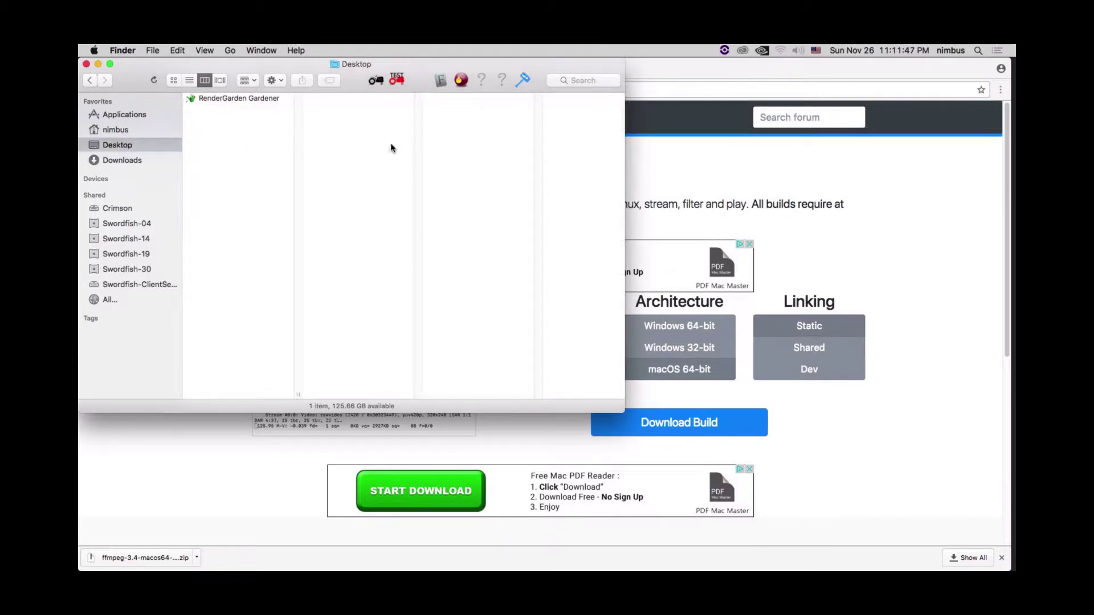
left_click(87, 65)
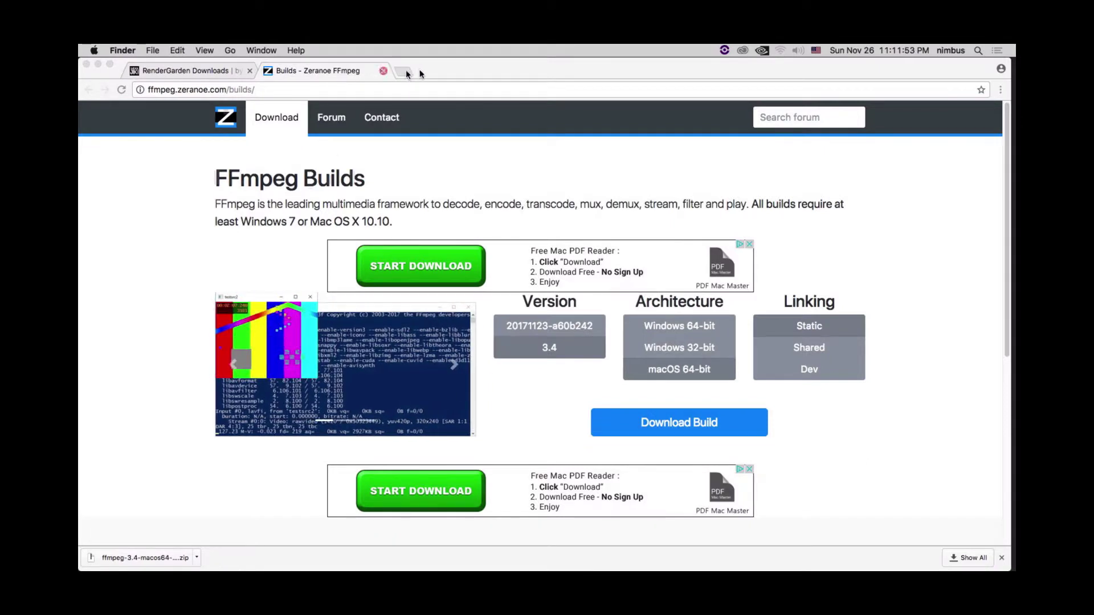
left_click(87, 64)
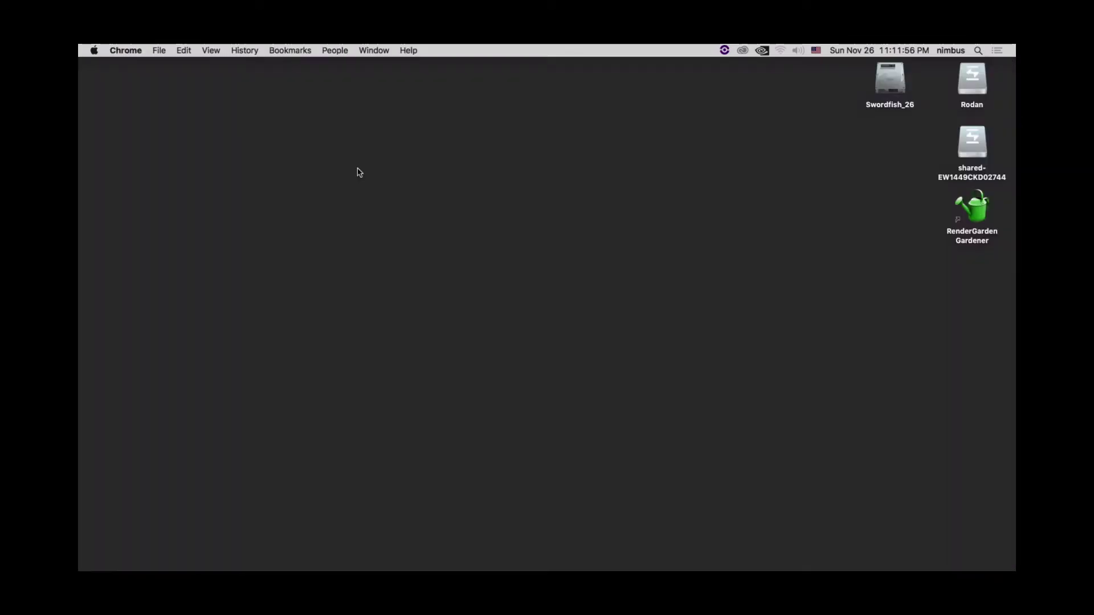
- Bring up Finder's Connect to Server prompt from the Go menu
left_click(798, 300)
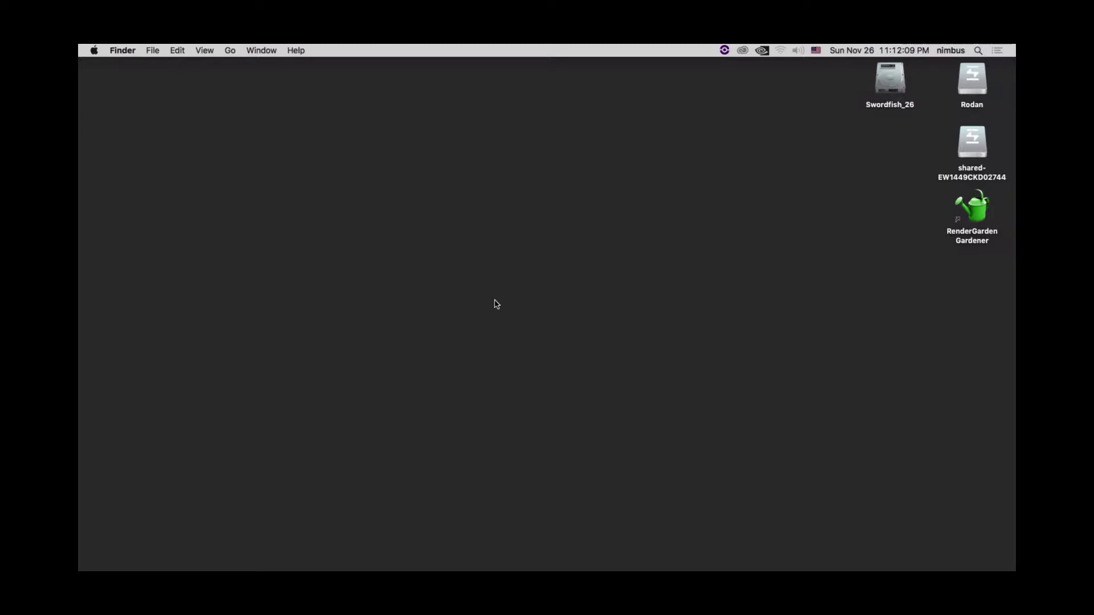
key("super+k")
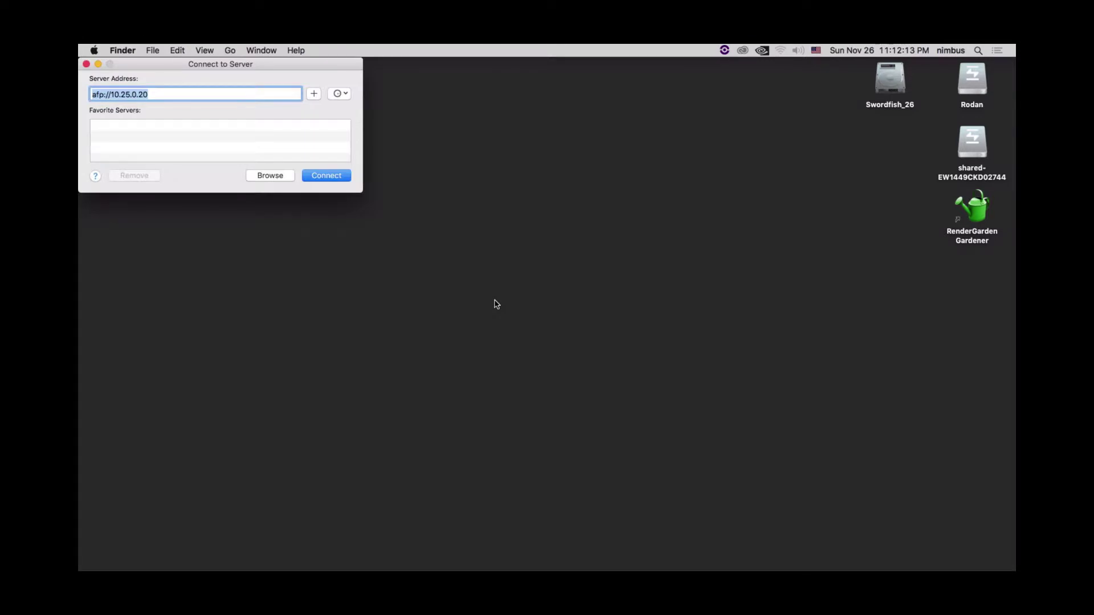
left_click_drag(163, 63, 418, 124)
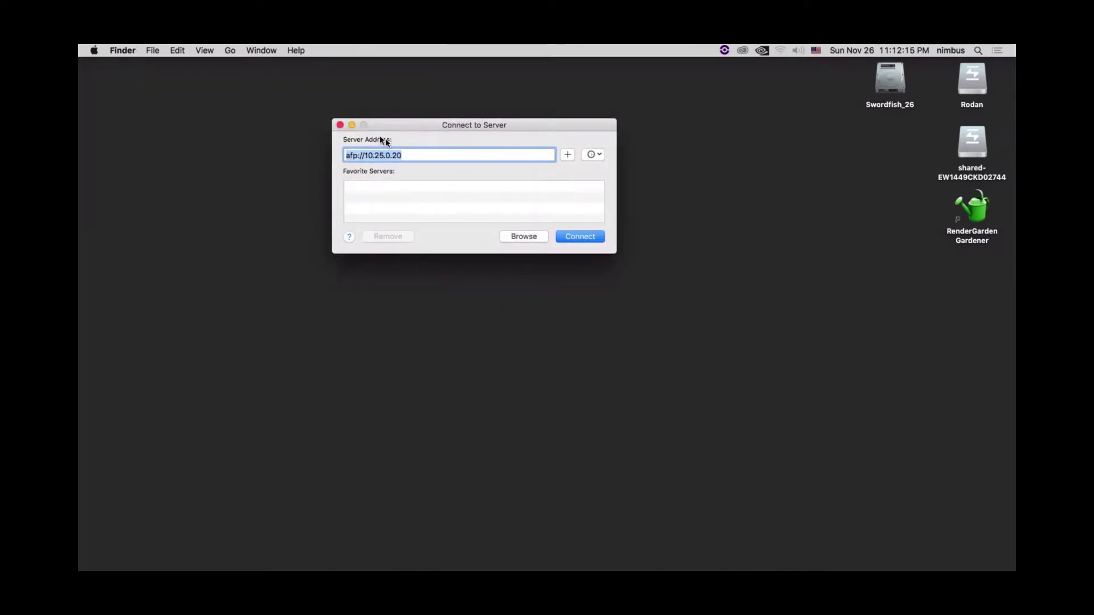
left_click(340, 125)
left_click(231, 51)
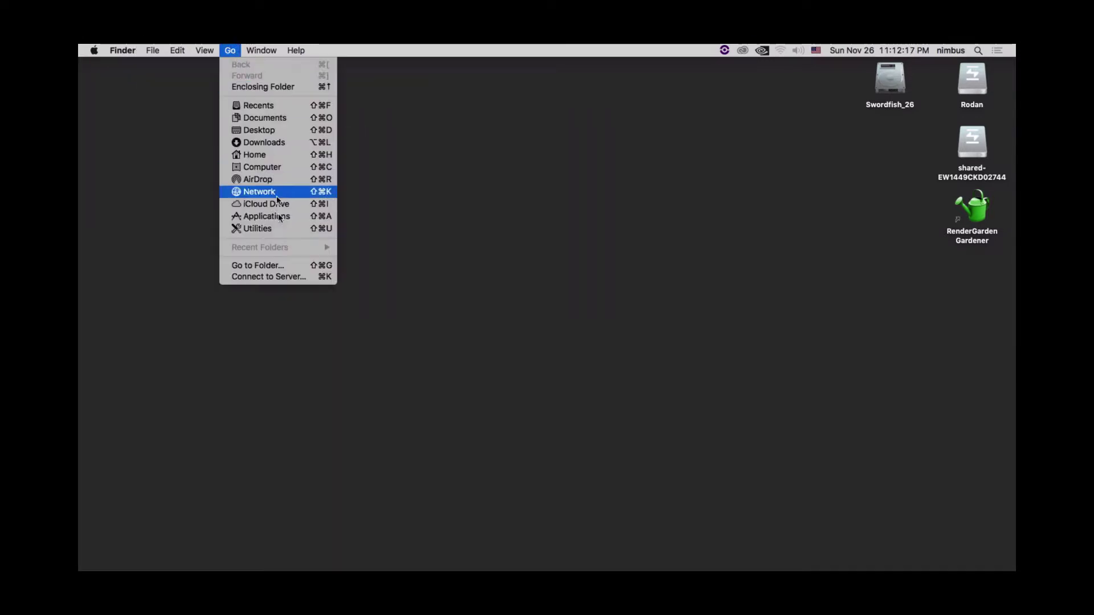
left_click(278, 277)
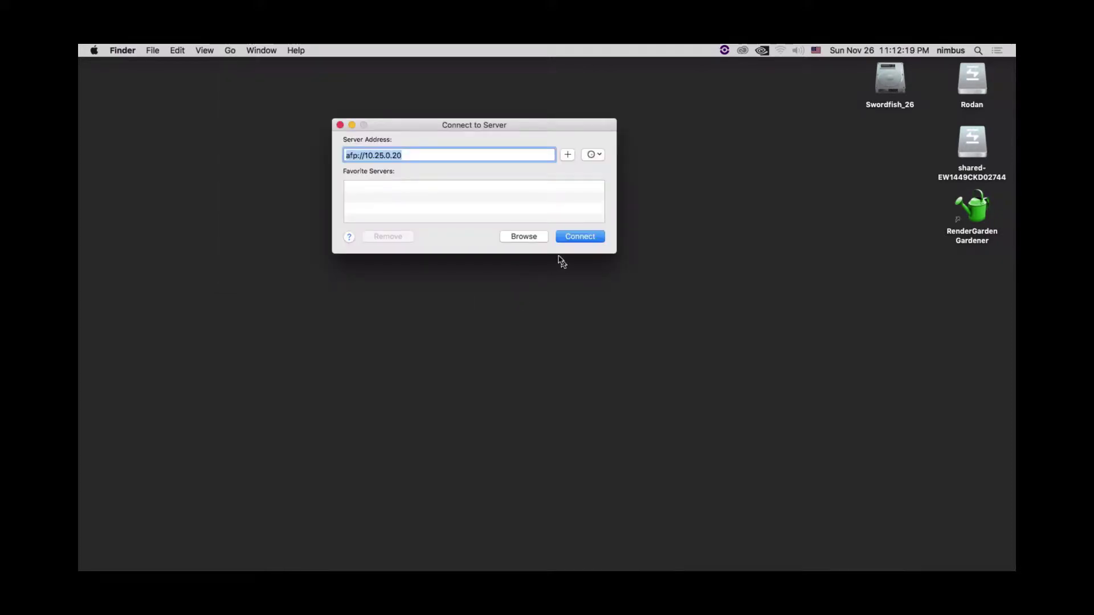
left_click_drag(386, 126, 420, 162)
- Connect to server 10.25.0.133 and log in with the server account name and password
type("133")
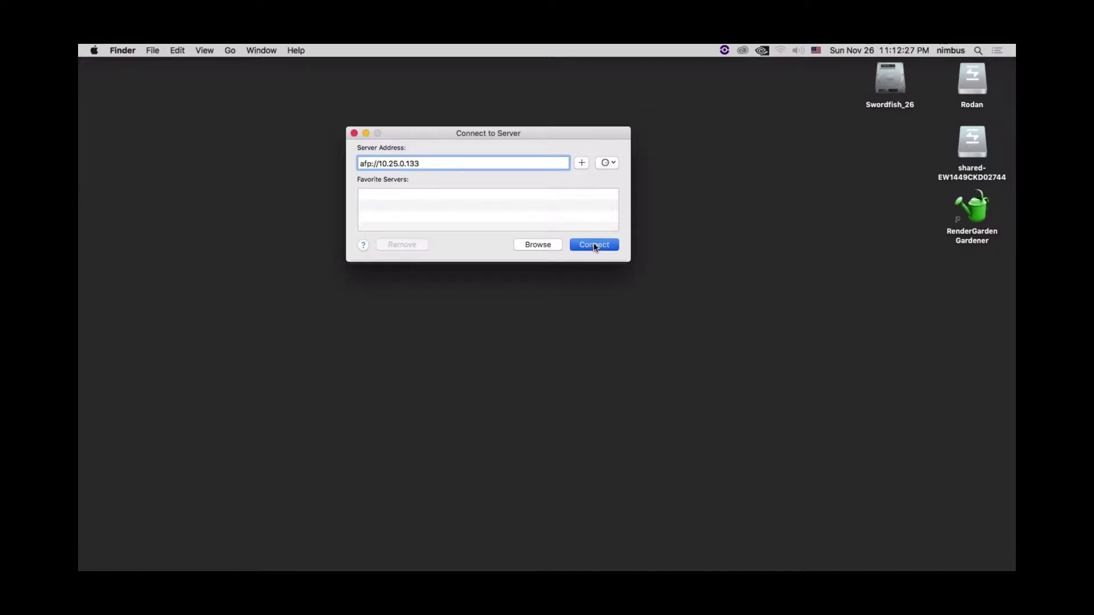
left_click(594, 242)
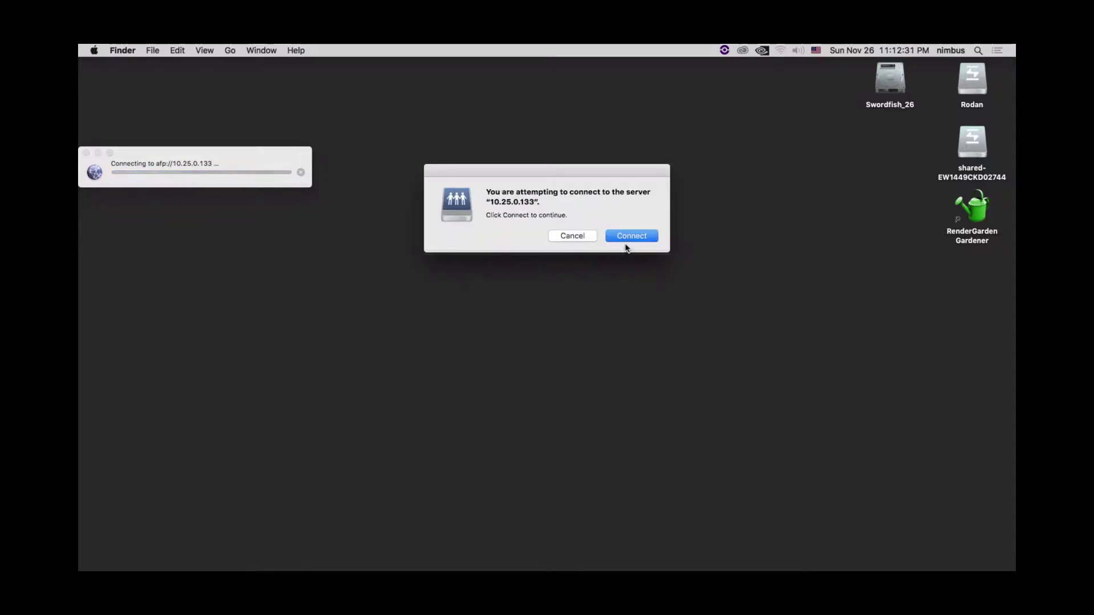
left_click(629, 239)
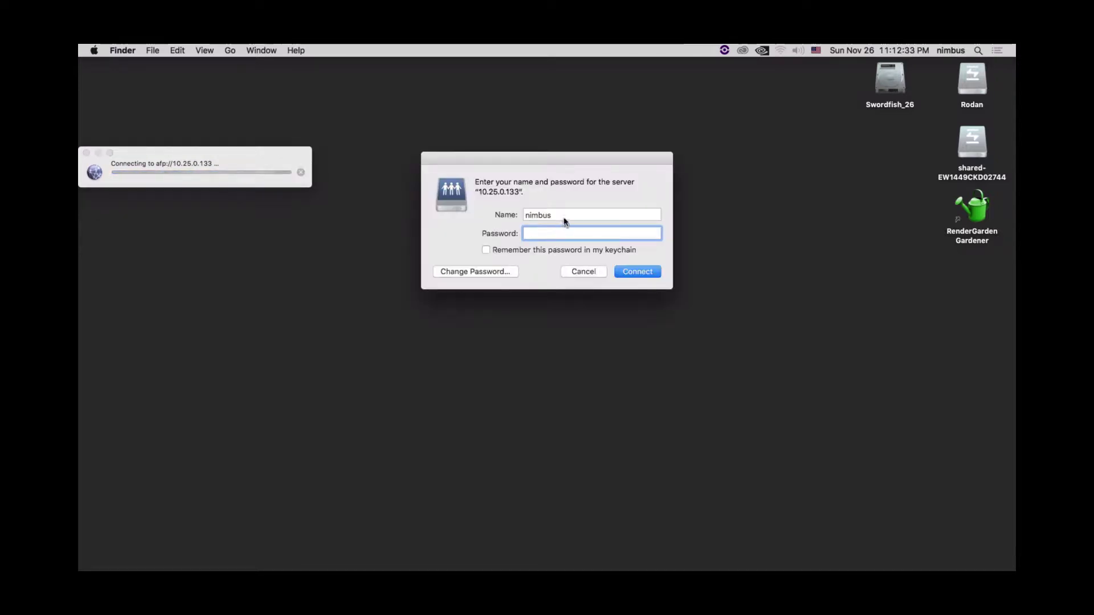
type("mekajik")
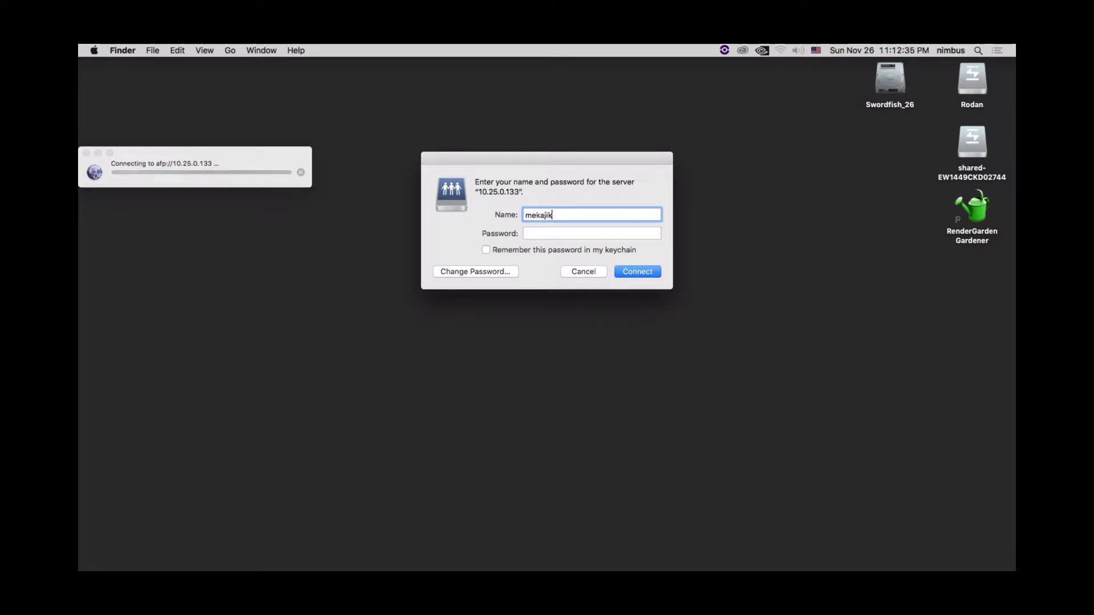
type("i")
key("Tab")
type("****")
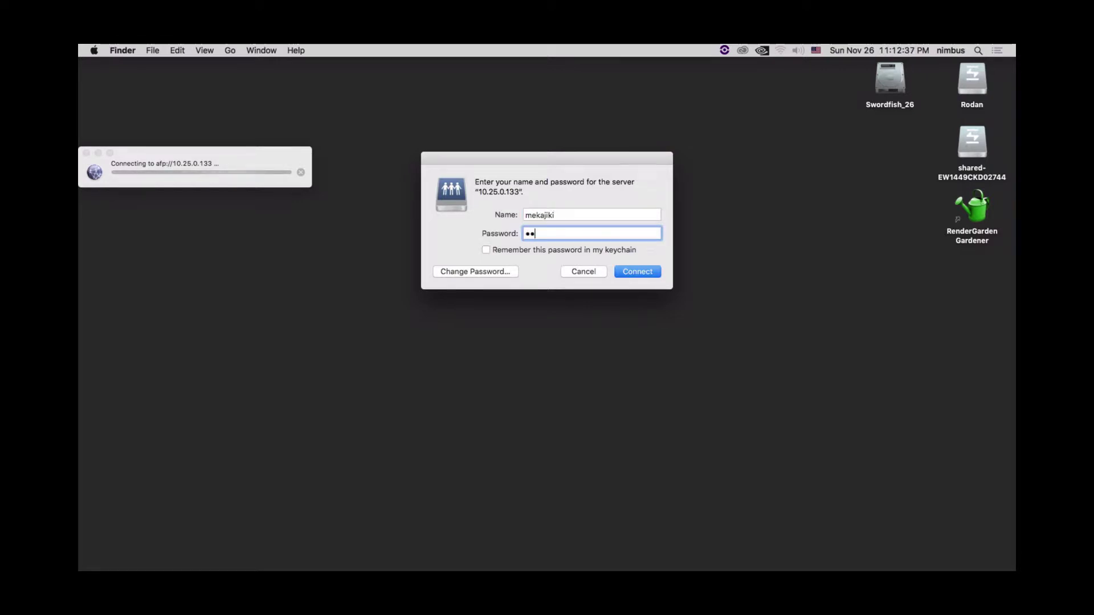
key("Return")
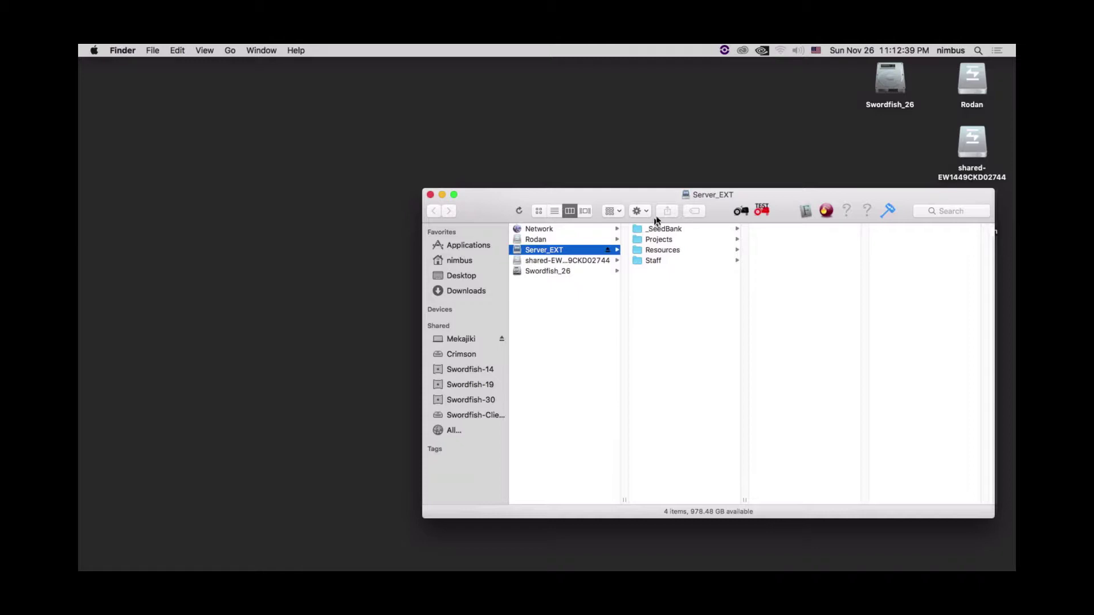
- Launch Terminal beside the Server_EXT Finder window using Spotlight
left_click_drag(659, 196, 478, 170)
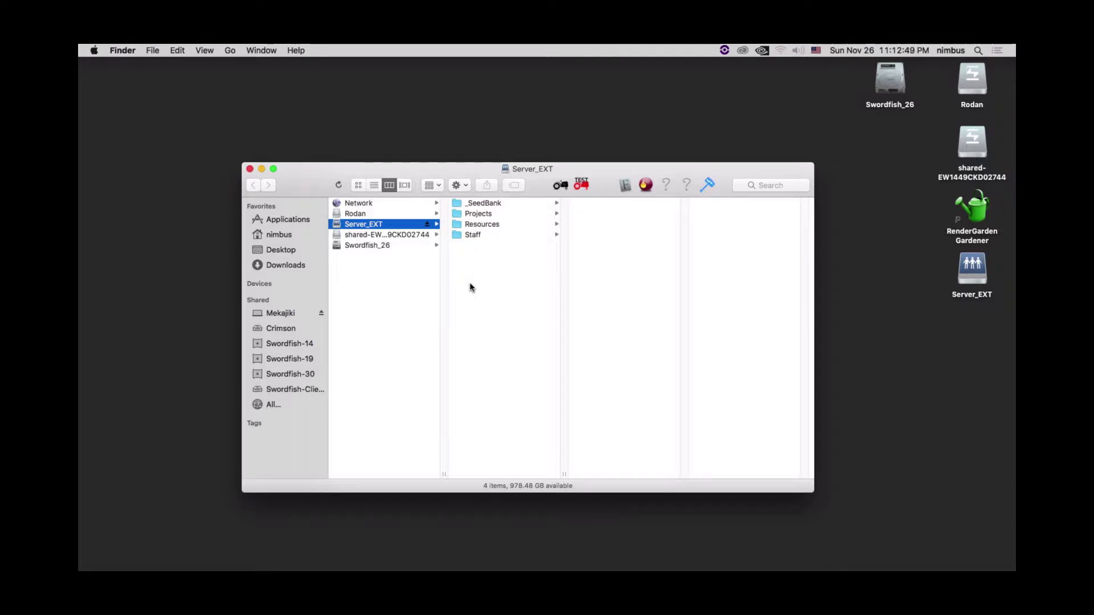
key("super+space")
type("terminal")
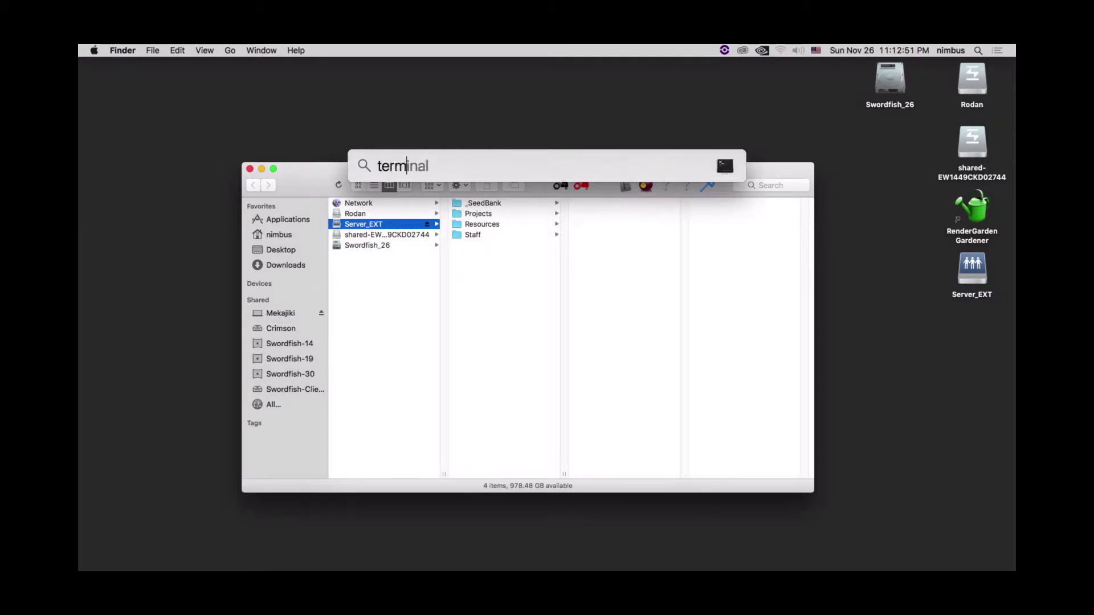
key("Return")
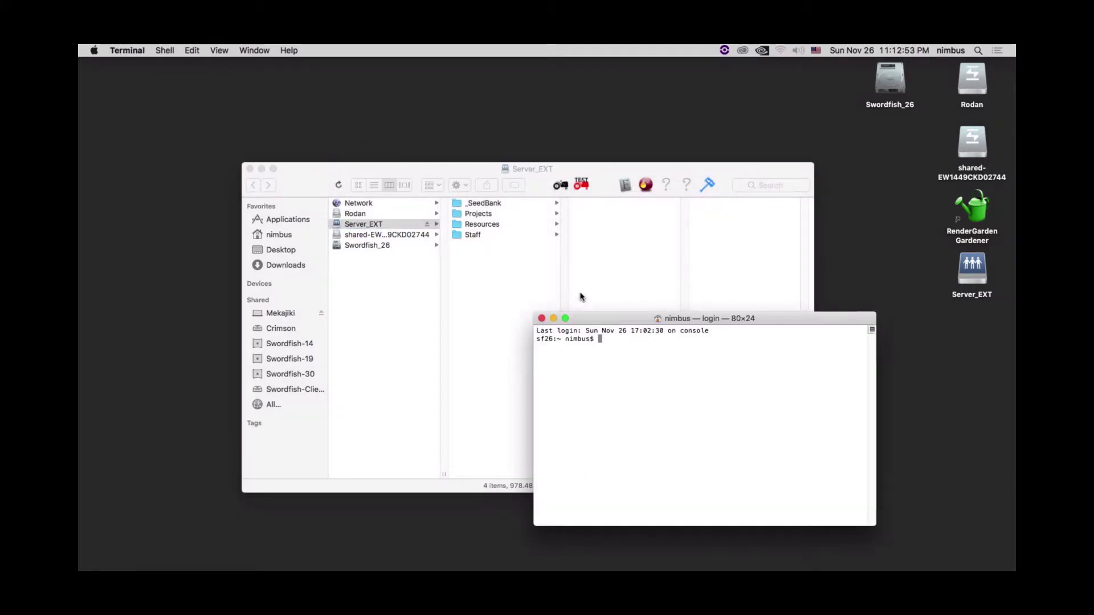
- Drop the Server_EXT volume onto Terminal to place /Volumes/Server_EXT at the prompt
left_click_drag(359, 226, 627, 391)
left_click(832, 406)
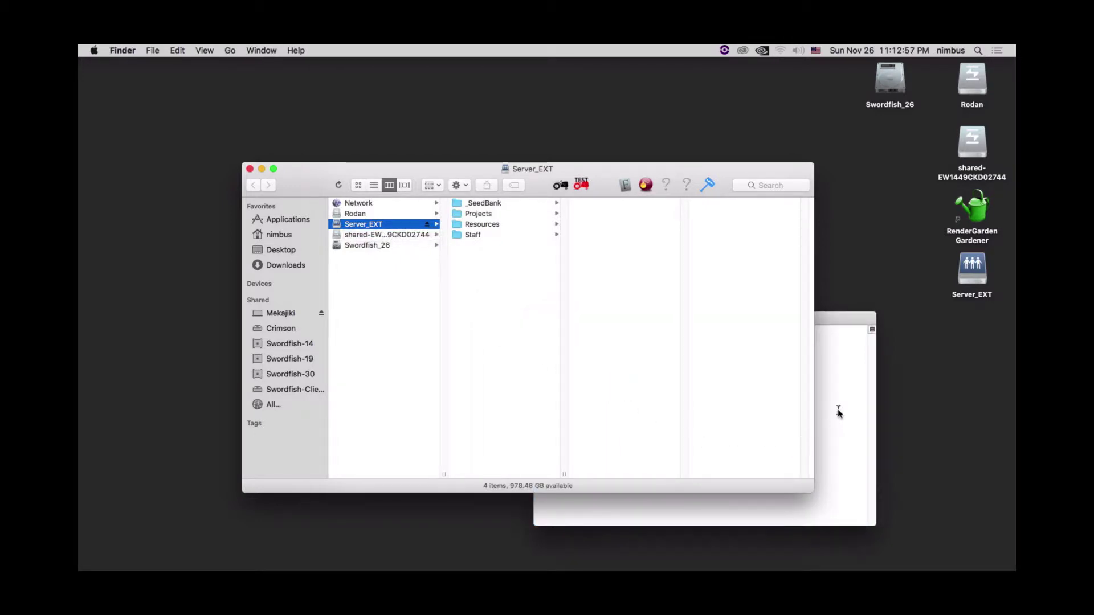
left_click_drag(741, 317, 672, 231)
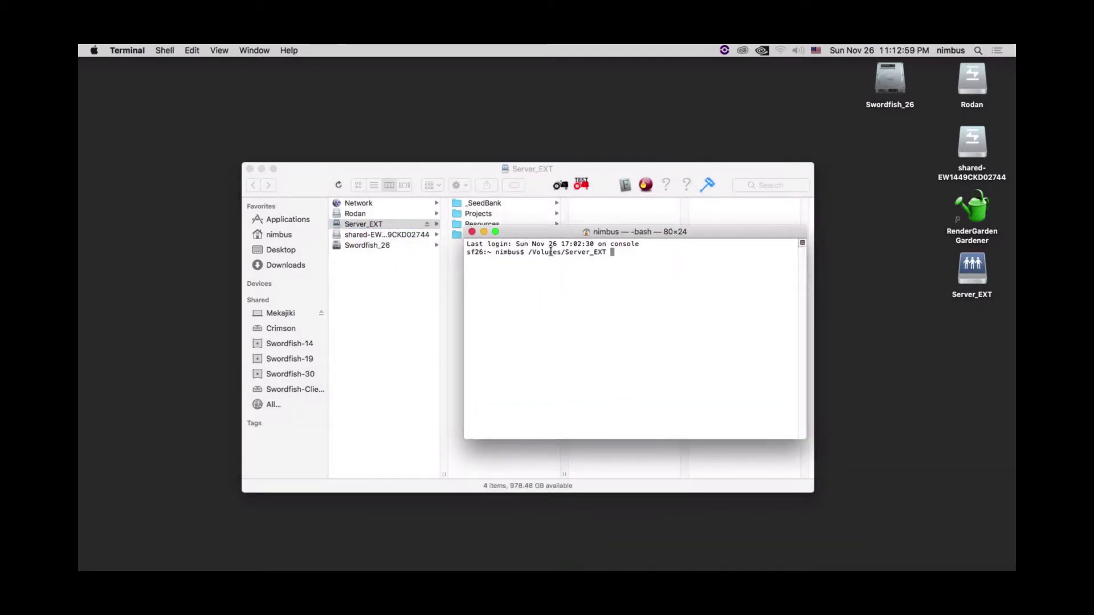
left_click_drag(524, 251, 606, 253)
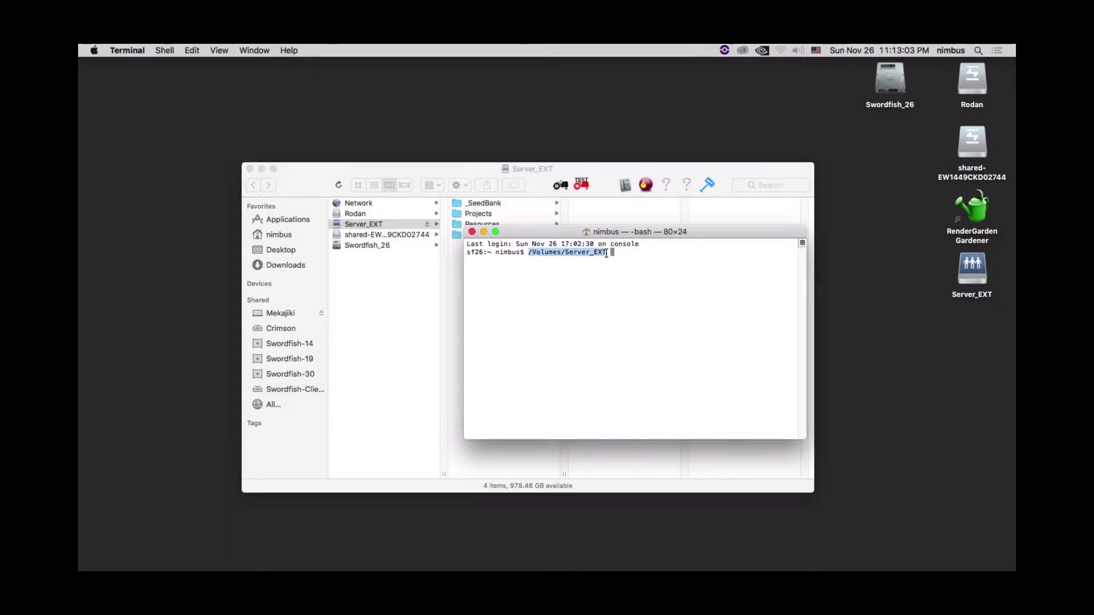
left_click(652, 273)
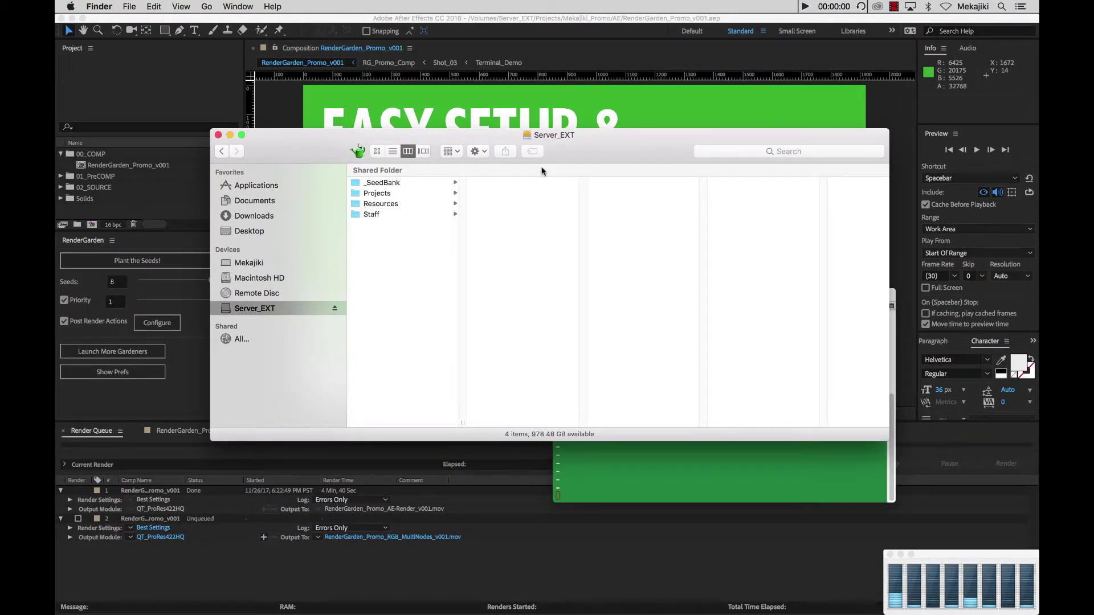
- Open a new Terminal window and arrange it alongside the Server_EXT Finder window
key("super+space")
type("ter")
key("Return")
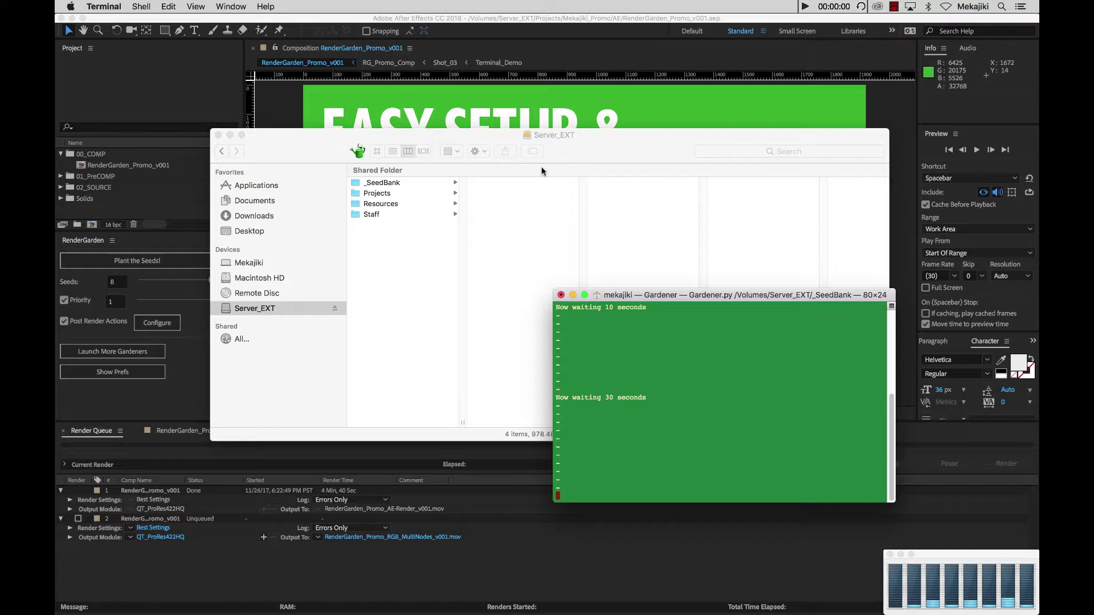
left_click(558, 150)
left_click_drag(566, 139, 466, 84)
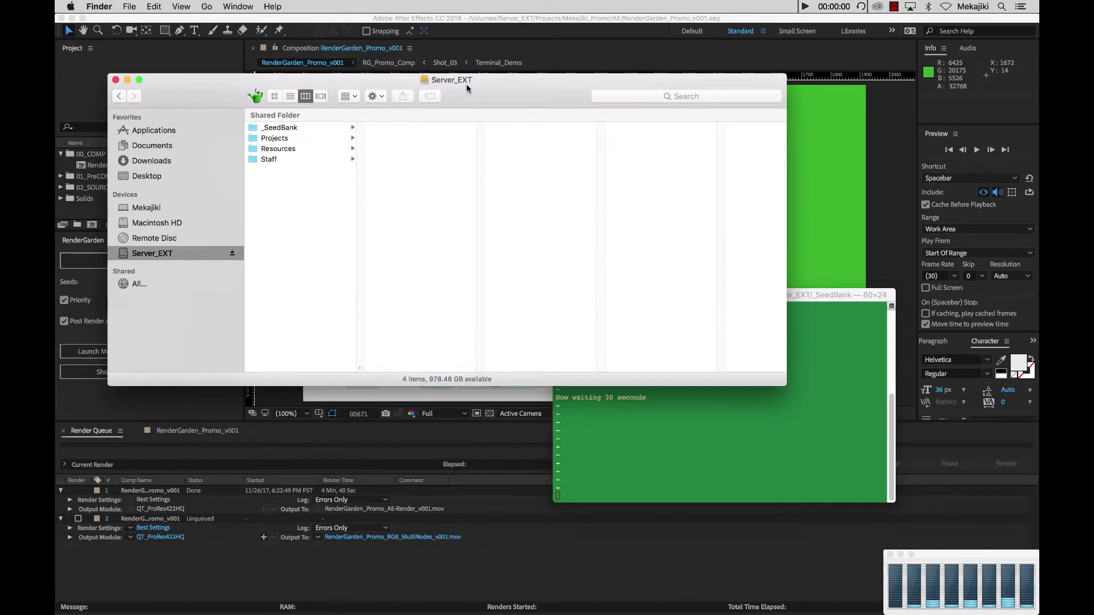
left_click(715, 399)
key("super+n")
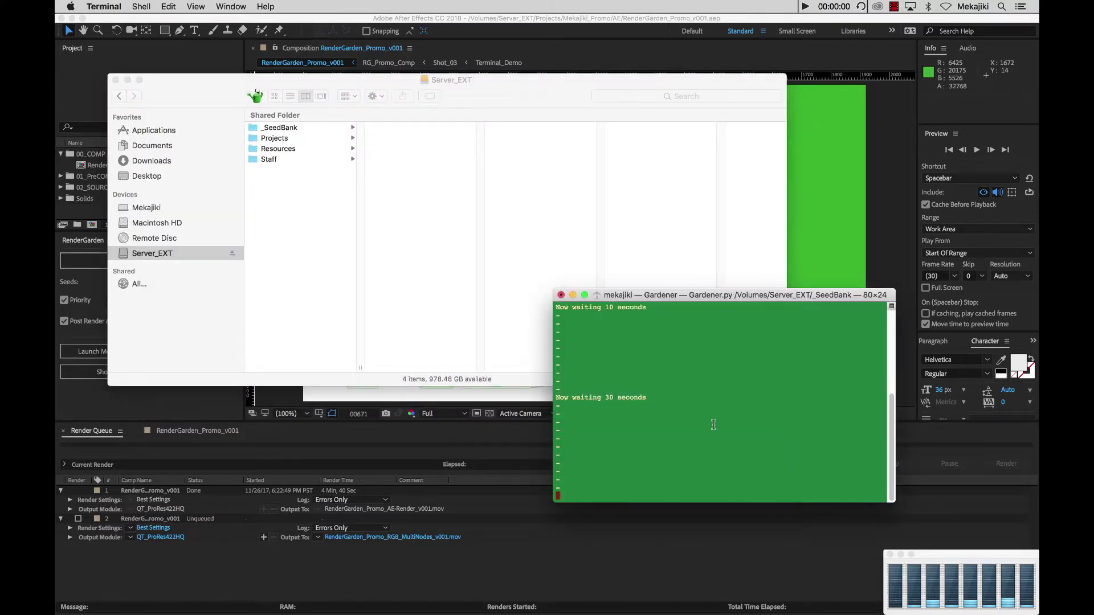
left_click_drag(704, 293, 652, 237)
- Drag the Server_EXT folder into Terminal to insert /Volumes/Server_EXT at the prompt
left_click(433, 84)
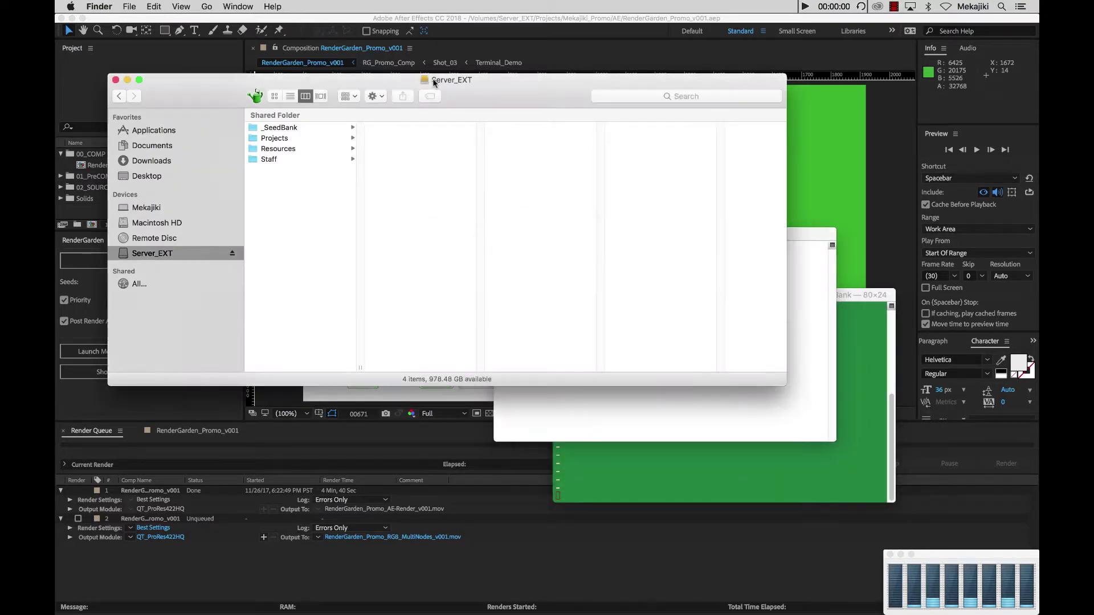
left_click_drag(426, 84, 739, 408)
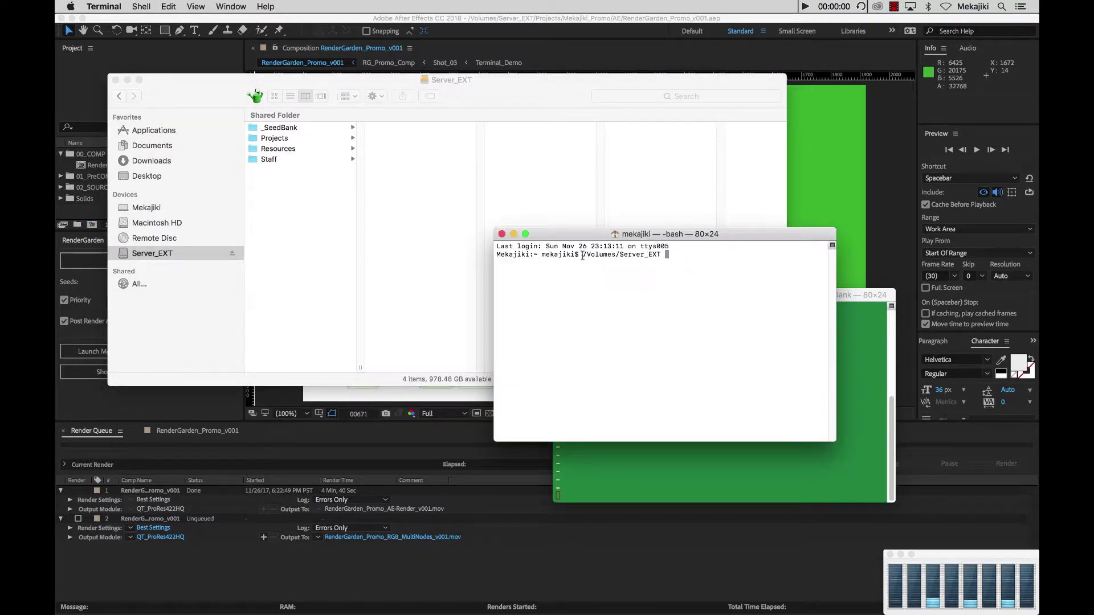
left_click_drag(582, 255, 650, 250)
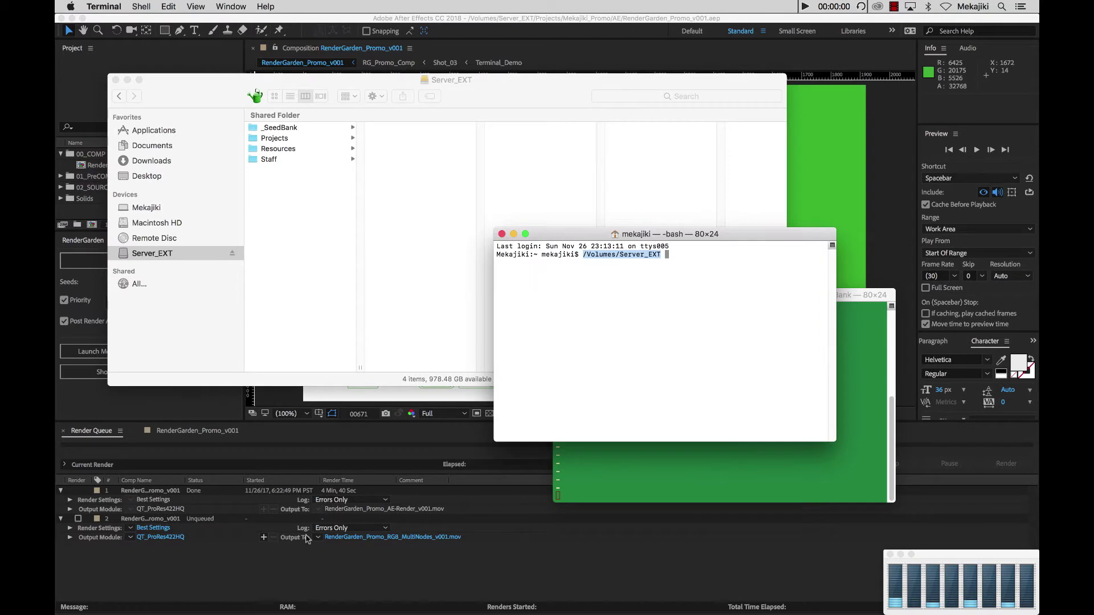
- Maximize the RenderGarden panel, show its prefs and toggle the Increment and Save preference
left_click(232, 581)
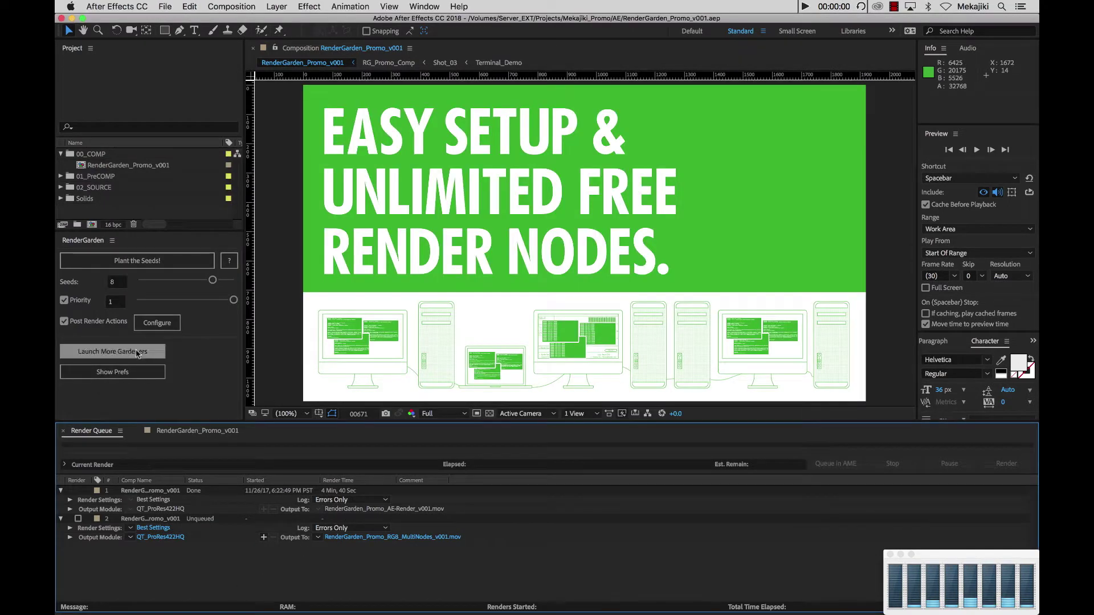
left_click(212, 382)
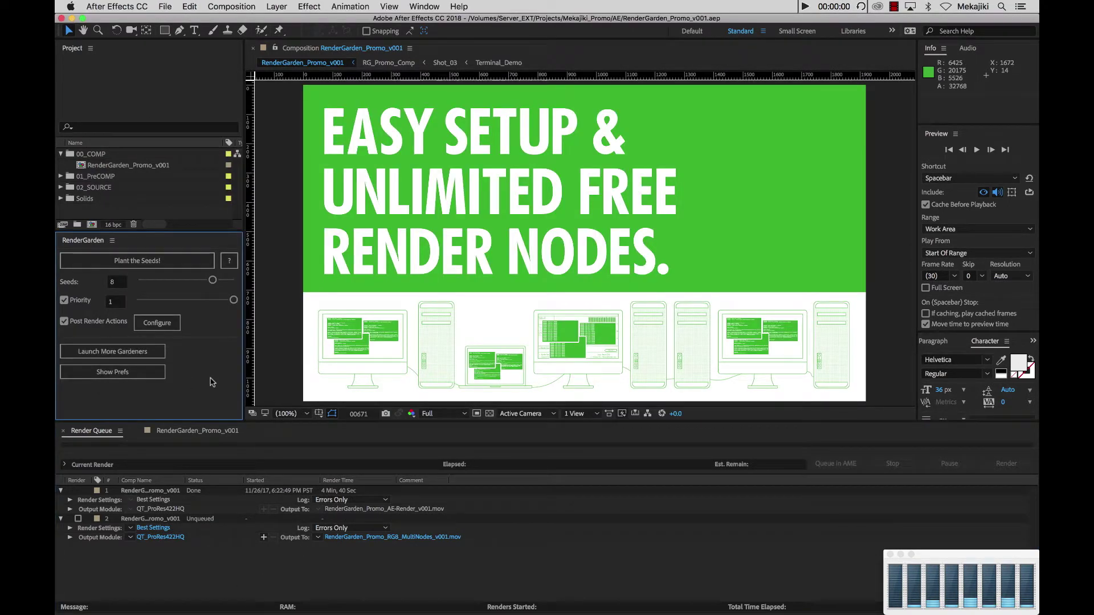
key("grave")
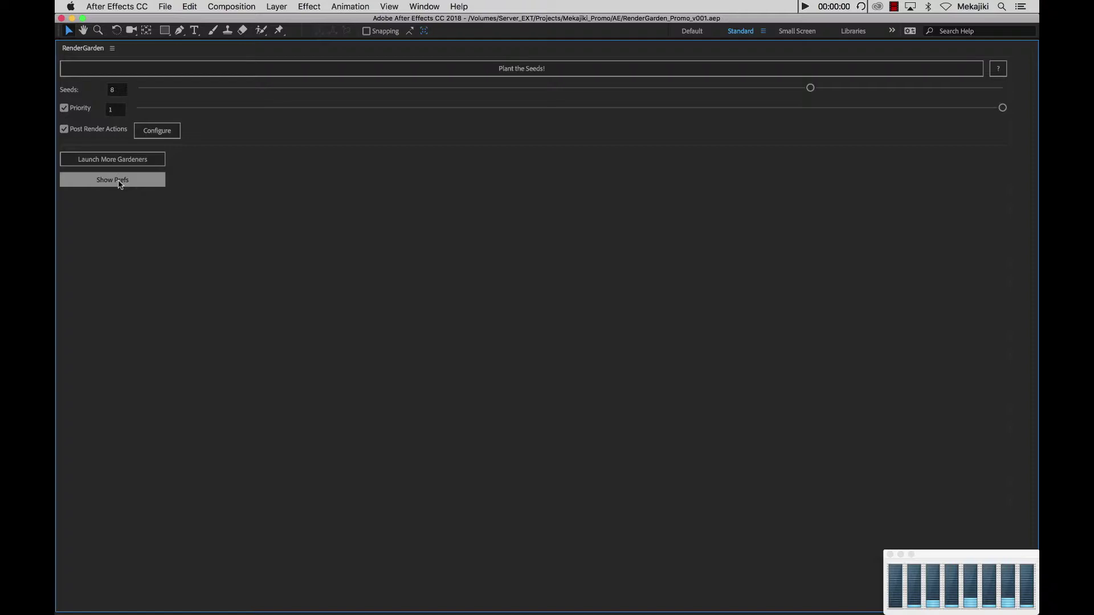
left_click(120, 181)
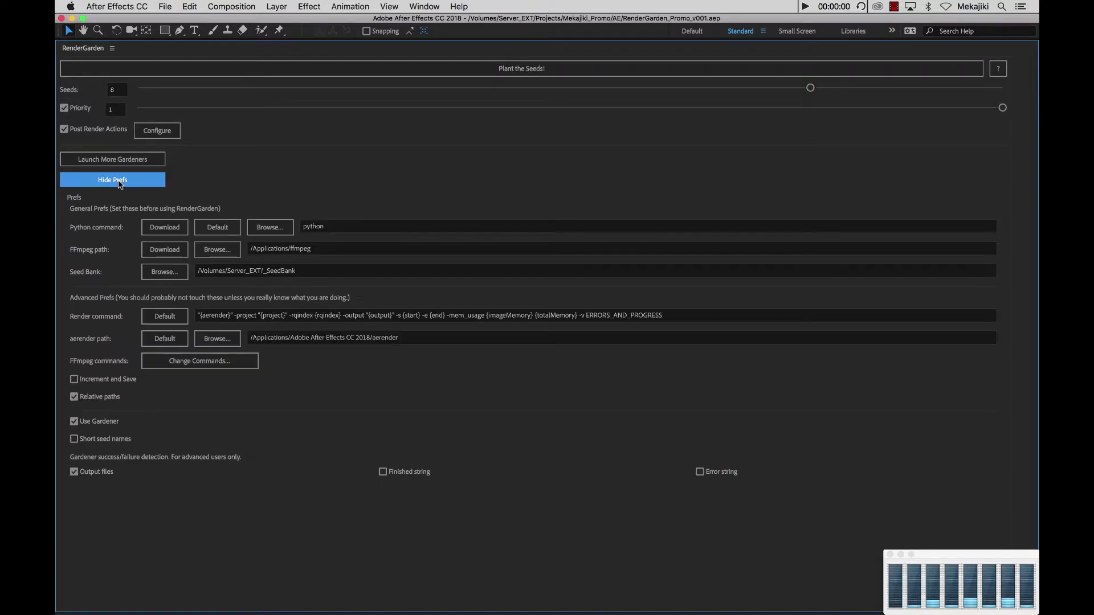
left_click(108, 382)
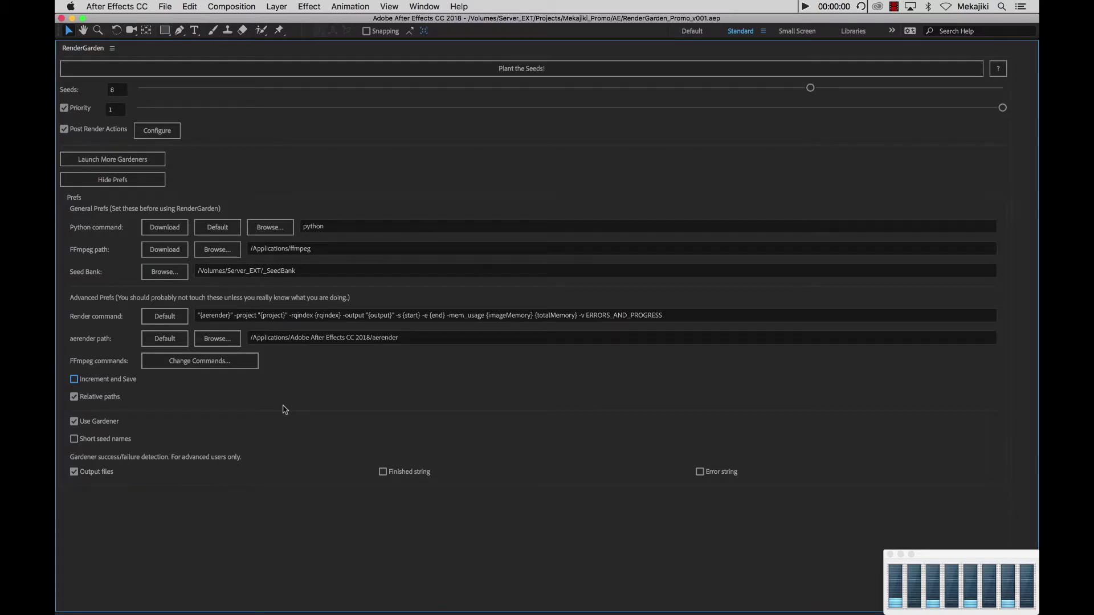
- Restore the full After Effects workspace and close the Finder window on the render node
key("grave")
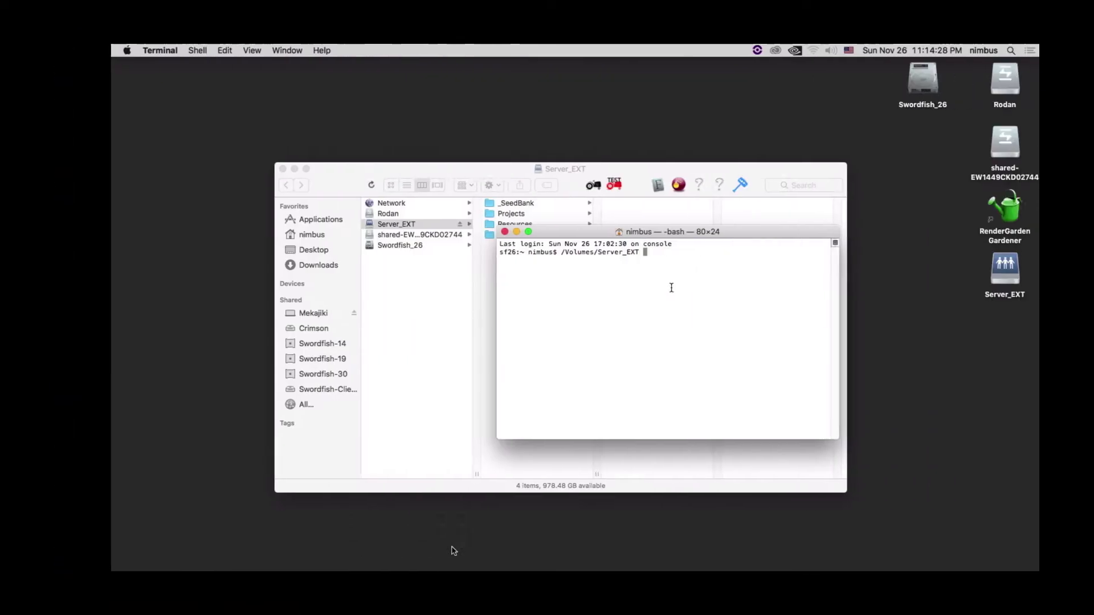
left_click(983, 347)
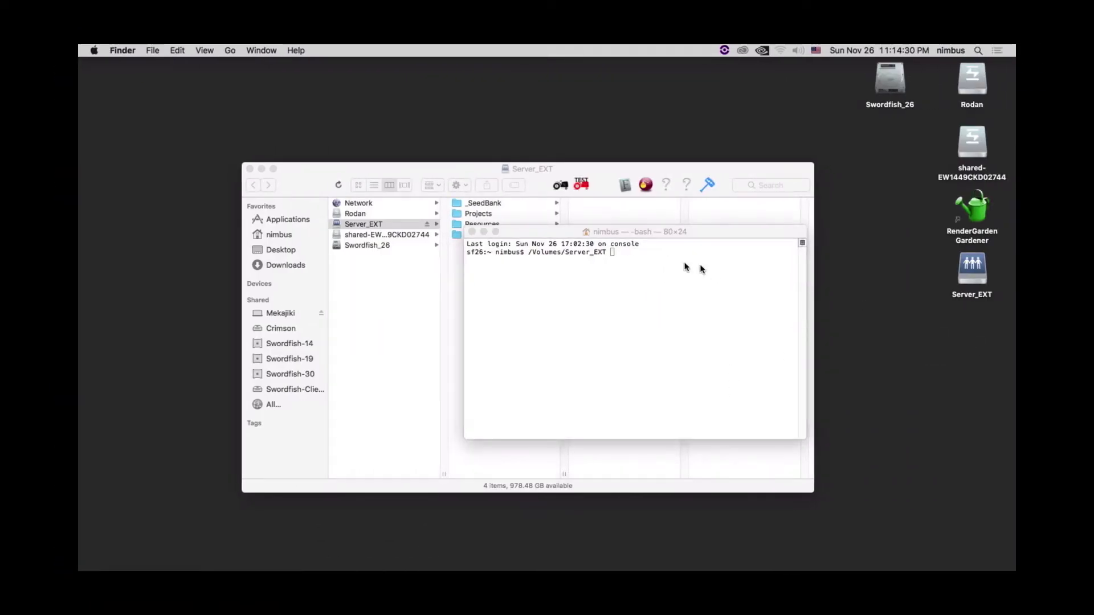
left_click(249, 168)
- Launch RenderGarden Gardener on the node with 4 additional Gardener processes
left_click(981, 209)
double_click(982, 208)
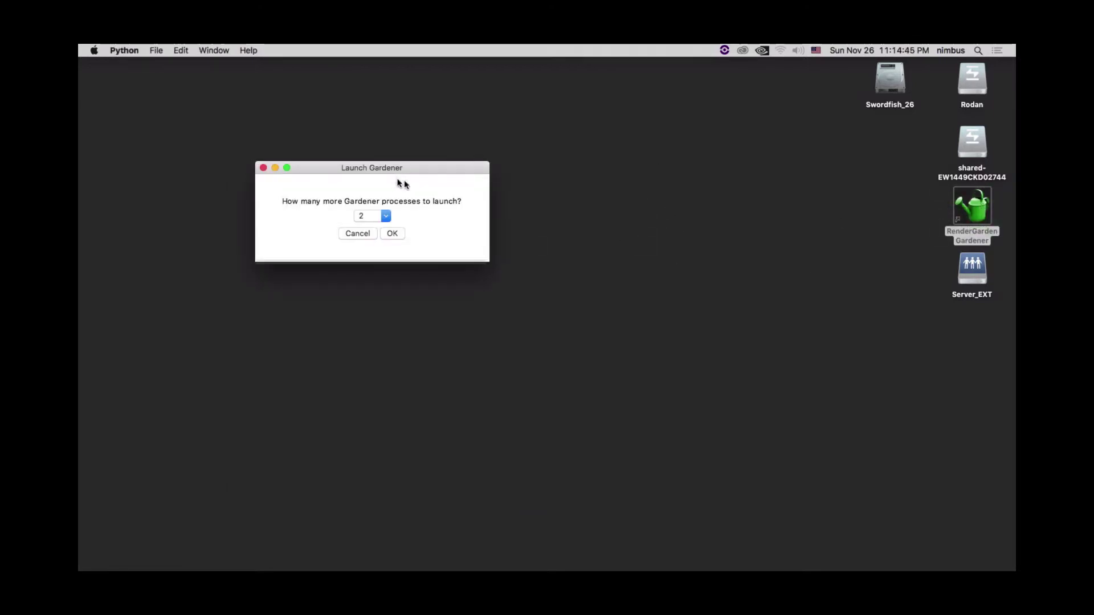
left_click(383, 219)
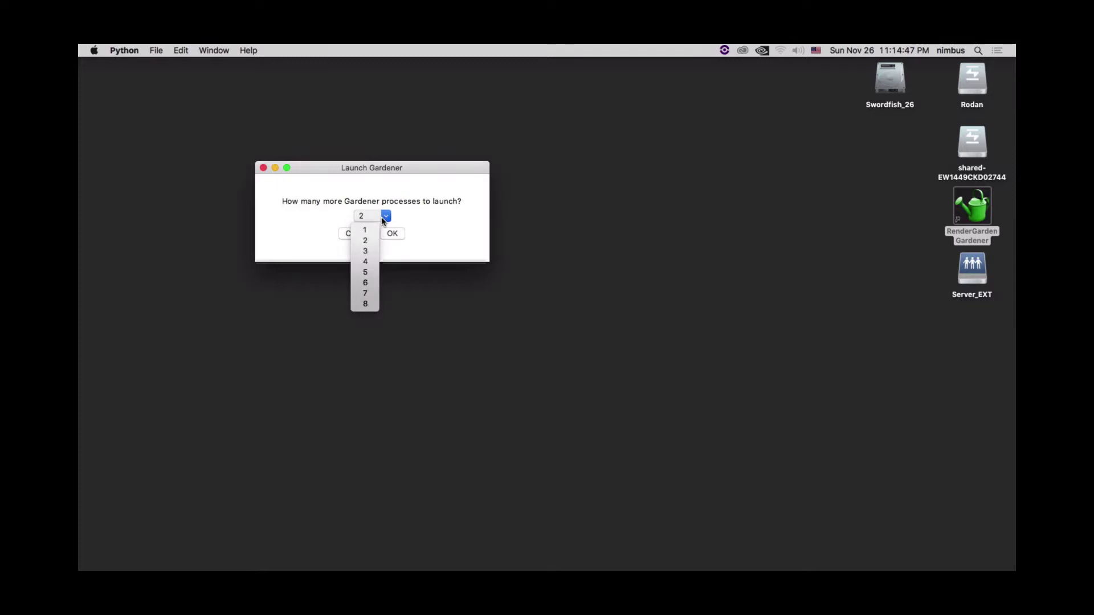
left_click(374, 266)
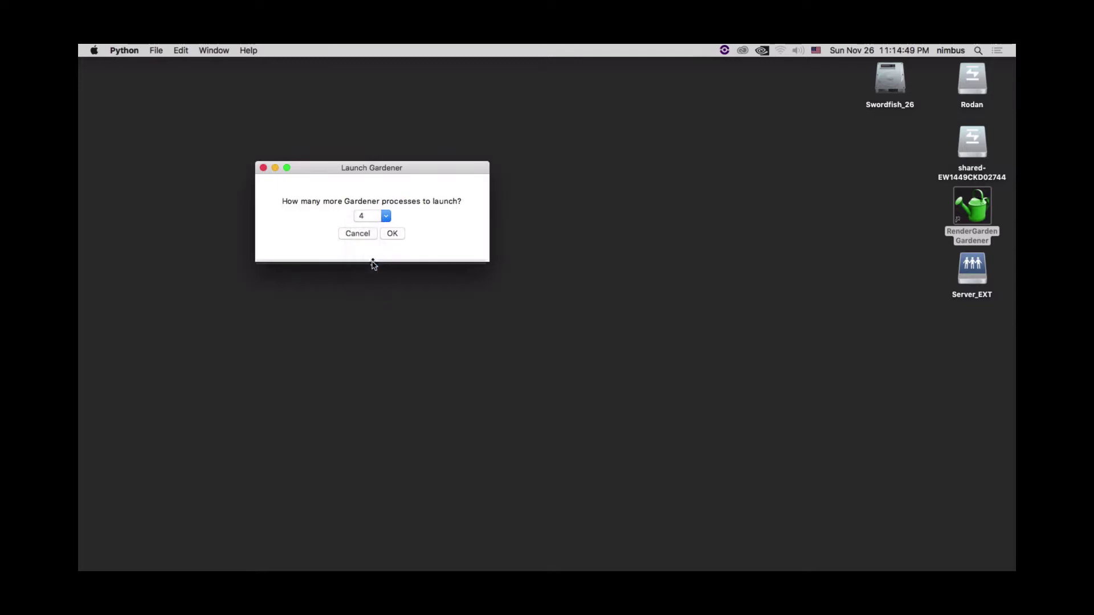
left_click(391, 234)
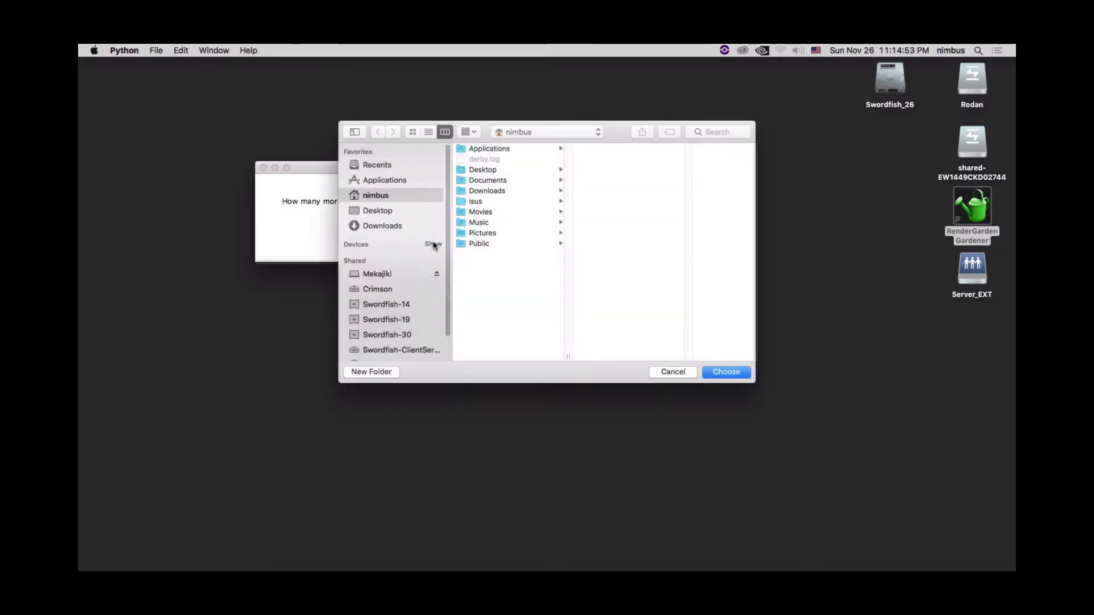
- Choose Mekajiki > Server_EXT > _SeedBank as the Gardeners' watched folder
left_click(376, 276)
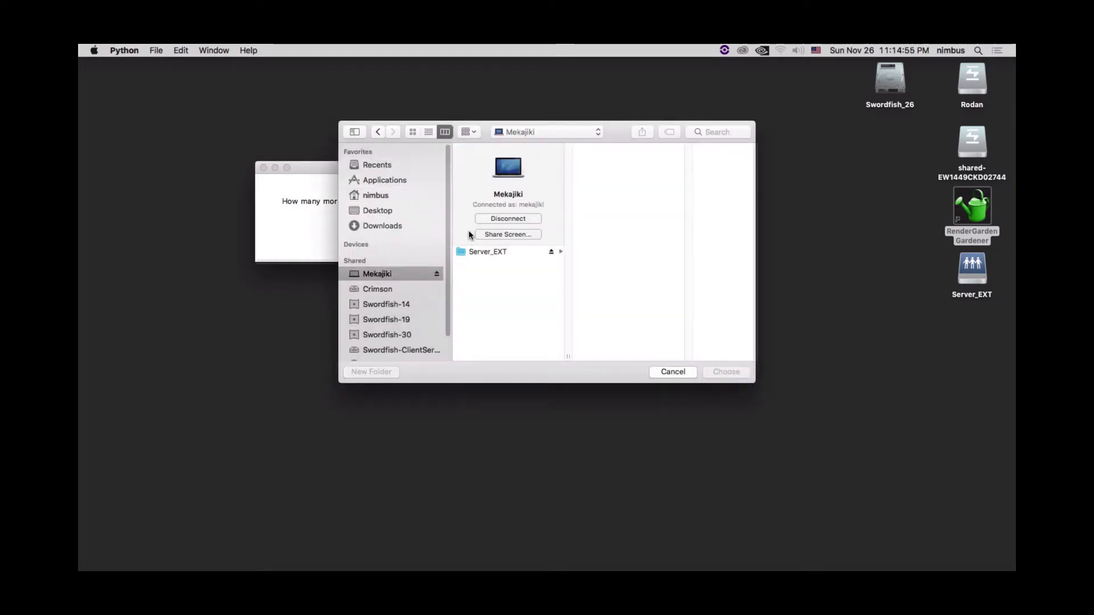
left_click(494, 264)
left_click(615, 163)
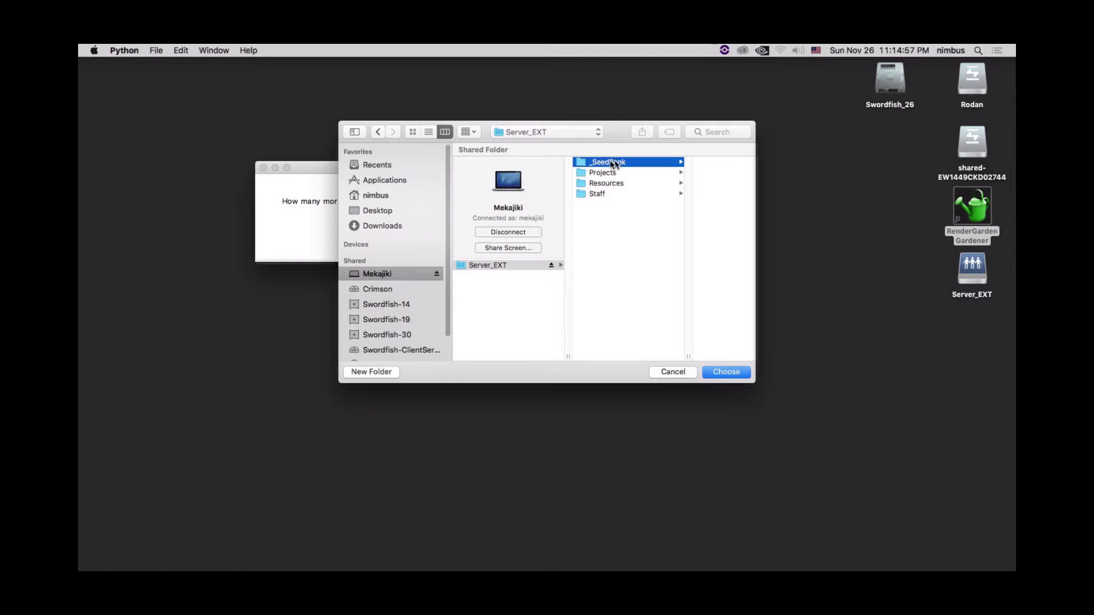
left_click(720, 371)
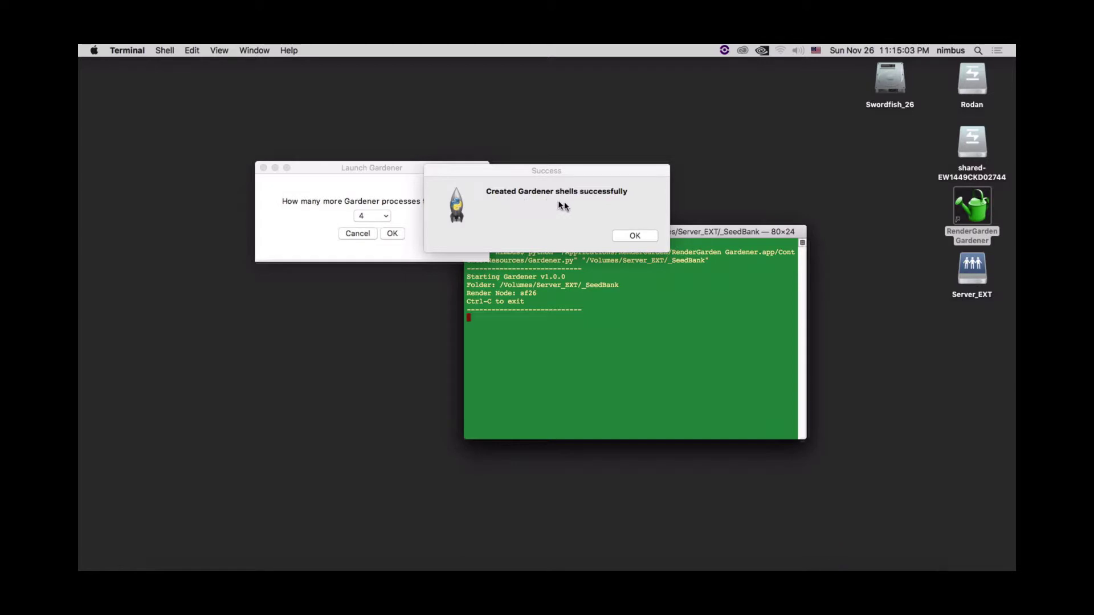
- Dismiss the success message and tile the four Gardener windows into the screen's four corners
left_click(634, 236)
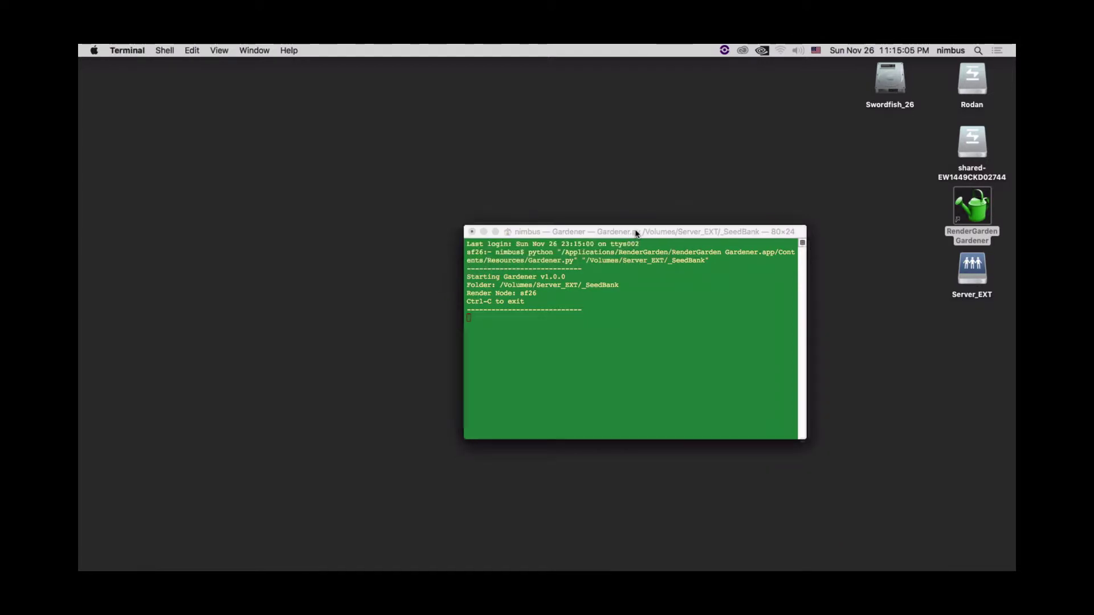
left_click_drag(349, 126, 339, 85)
left_click_drag(714, 237, 757, 90)
left_click(684, 318)
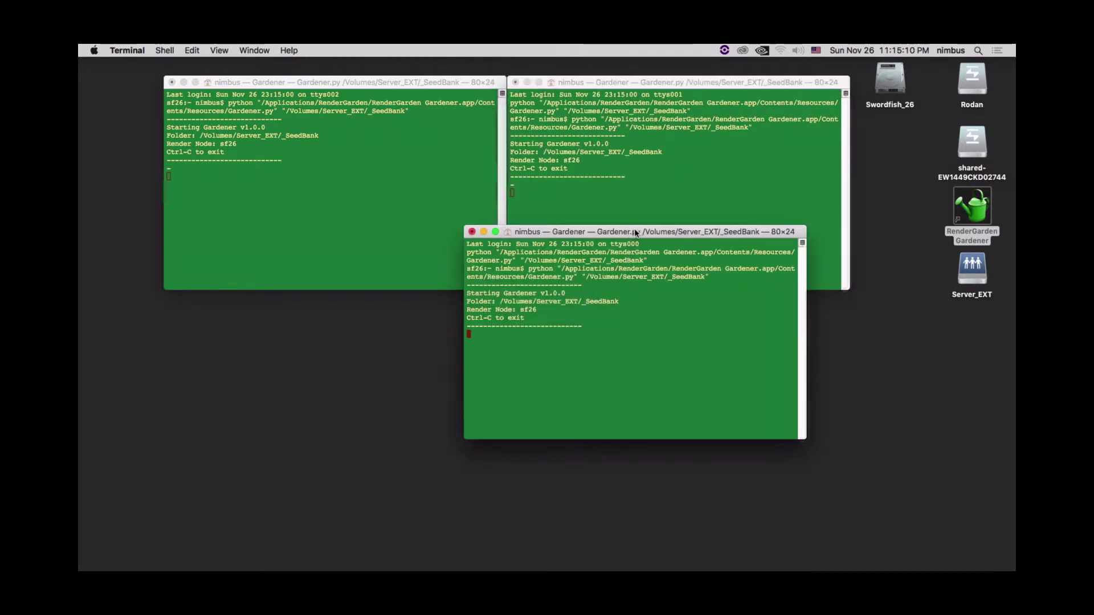
left_click_drag(636, 232, 334, 297)
left_click(602, 351)
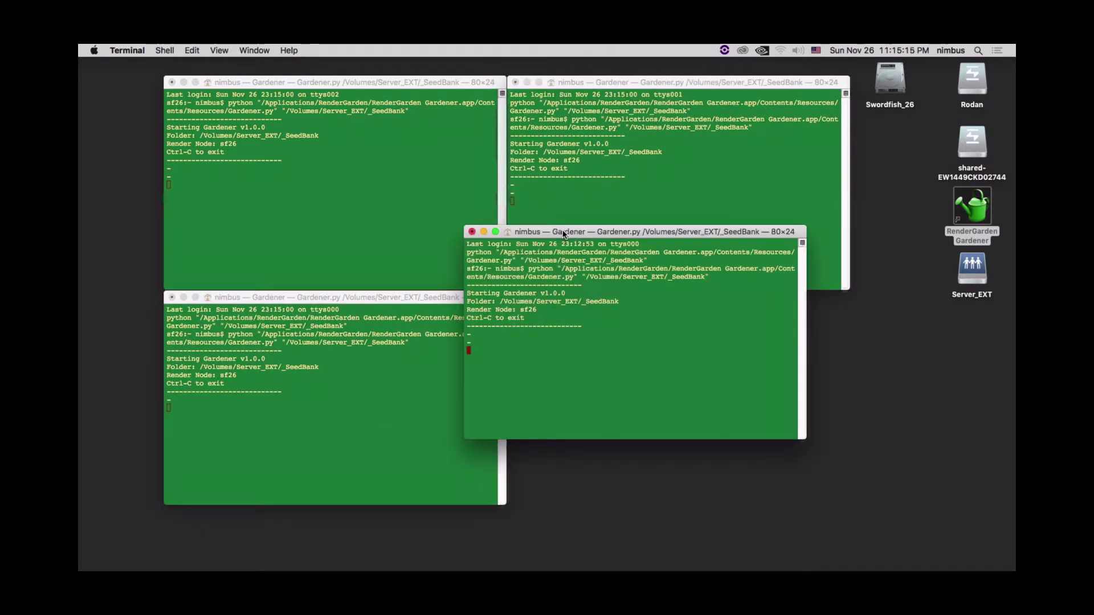
left_click_drag(563, 233, 612, 300)
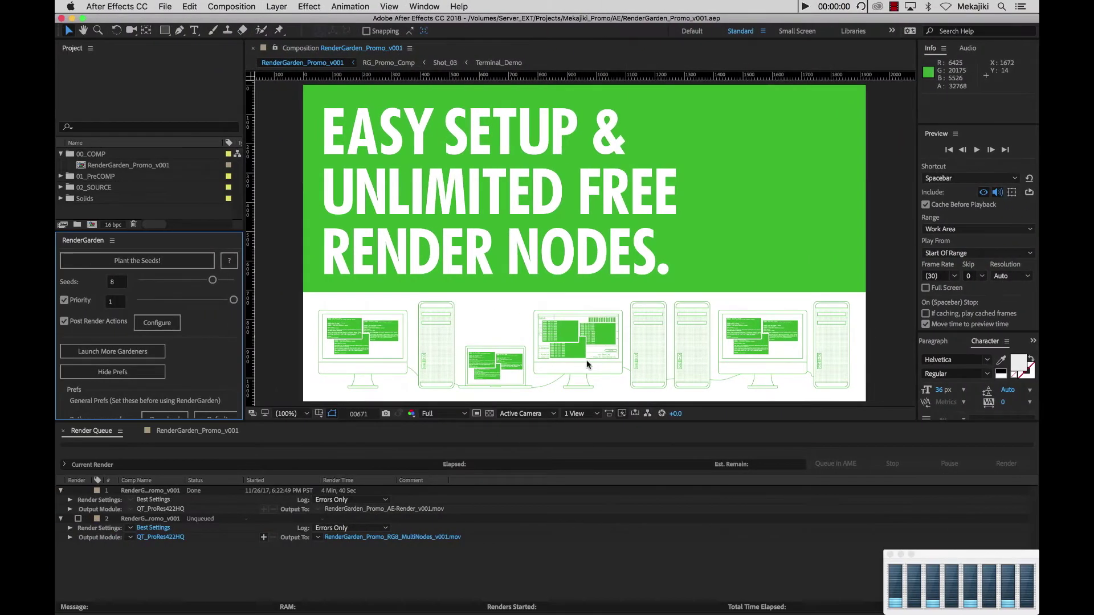
- Set render queue item 2's output to RenderGarden_Promo_RG8_MultiNodes_v001.mov in the Renders folder
left_click(157, 520)
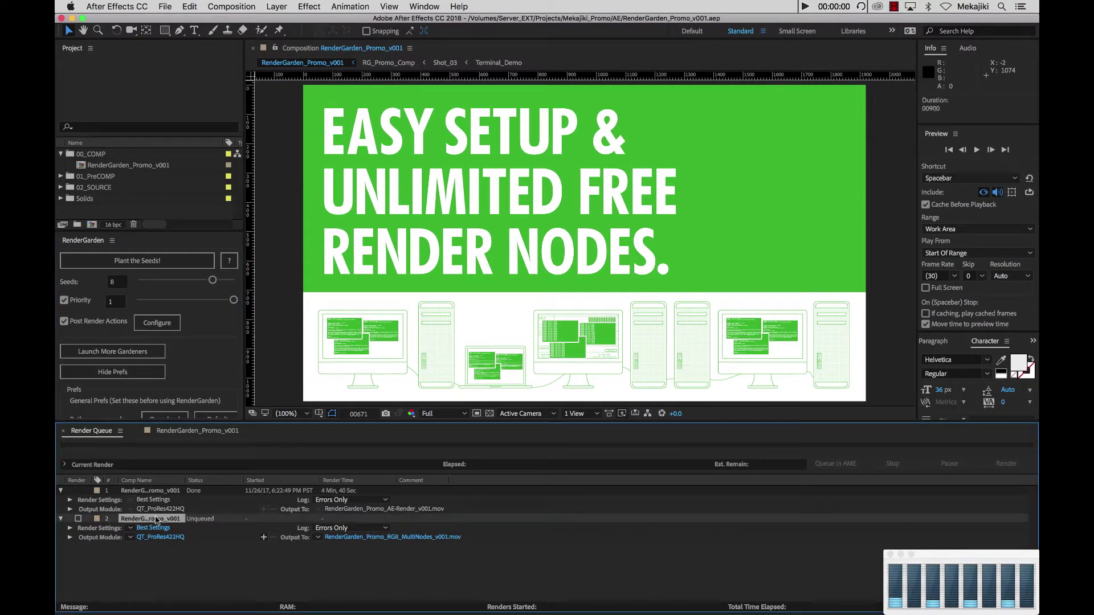
left_click(407, 541)
left_click(393, 537)
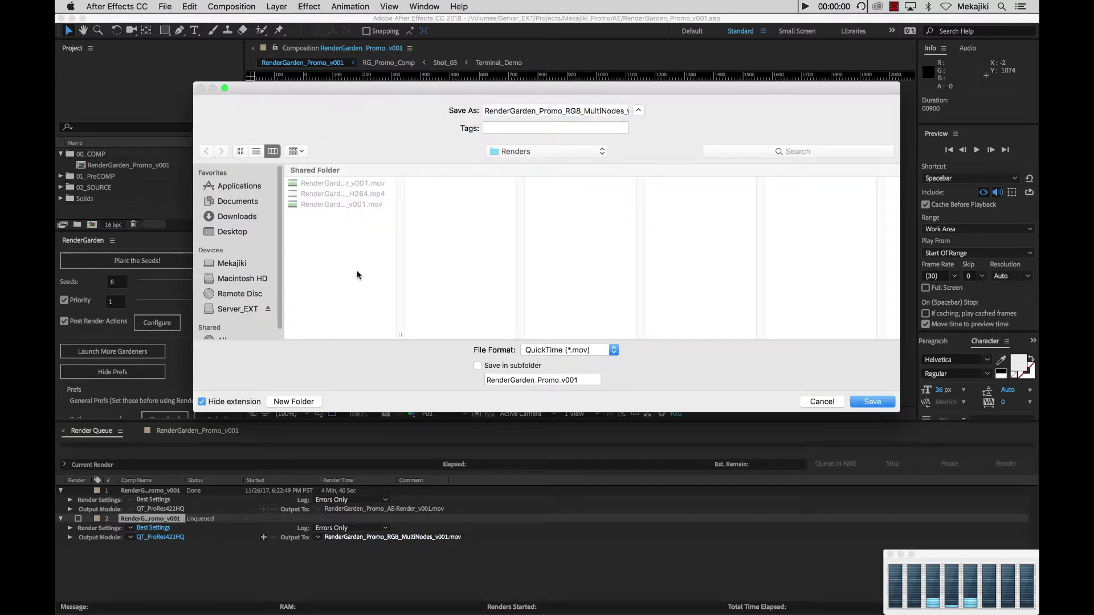
left_click(897, 404)
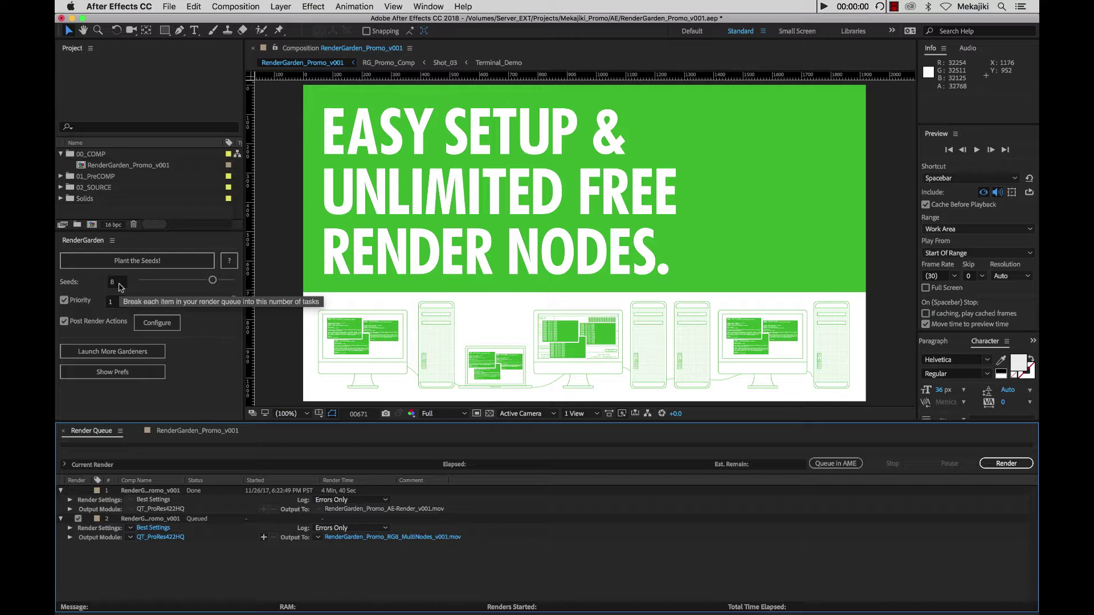
- Set Seeds to 20, rename item 2's output to RenderGarden_Promo_RG20_MultiNodes_v001.mov, and plant the seeds
left_click(119, 283)
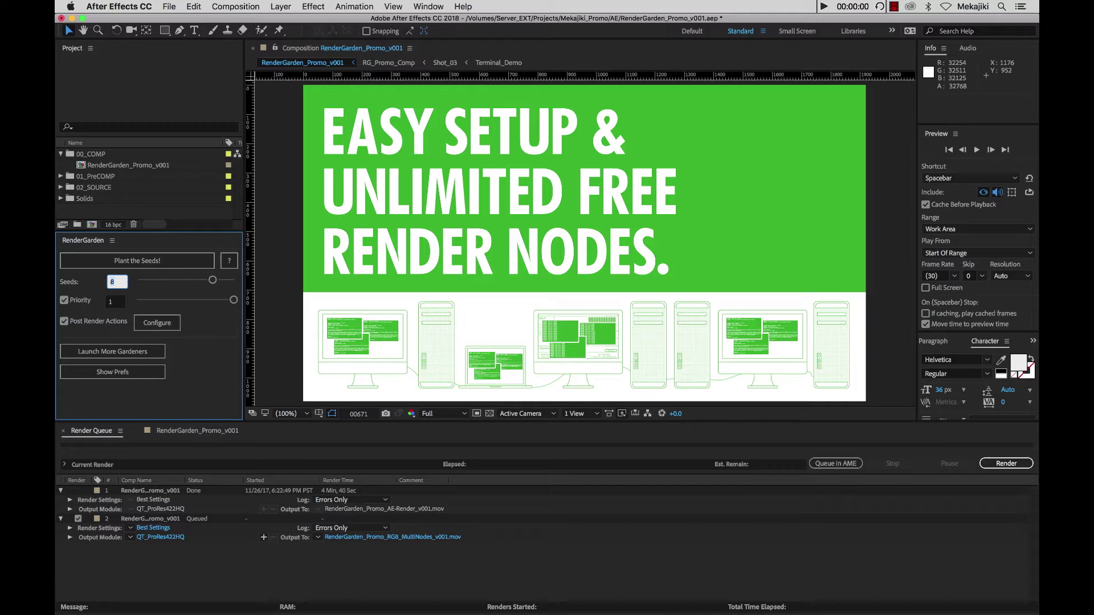
left_click(218, 330)
left_click(415, 538)
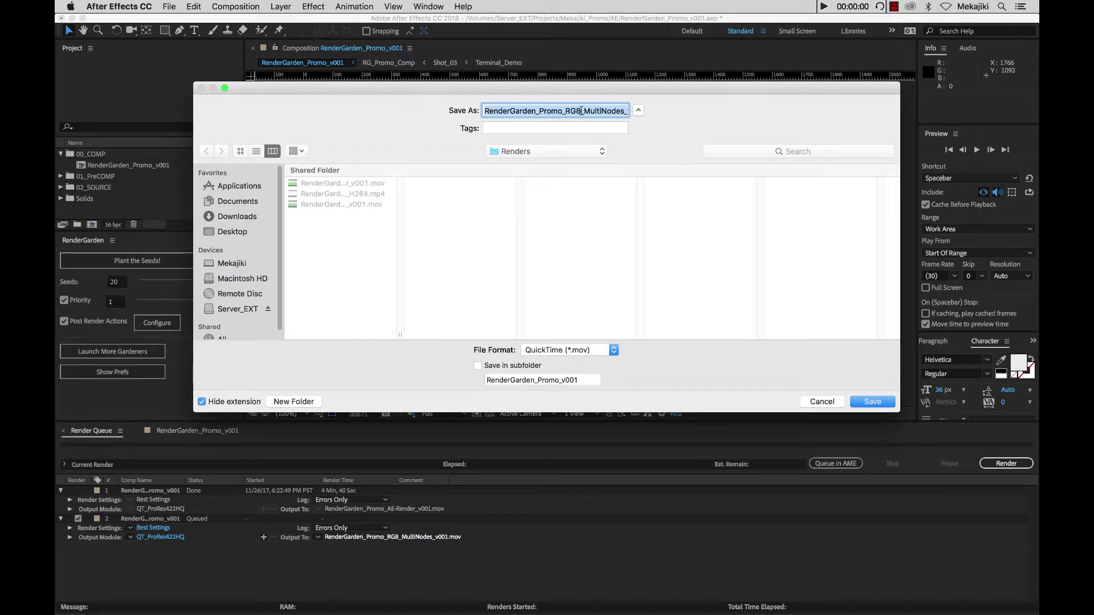
left_click(582, 111)
key("BackSpace")
type("20")
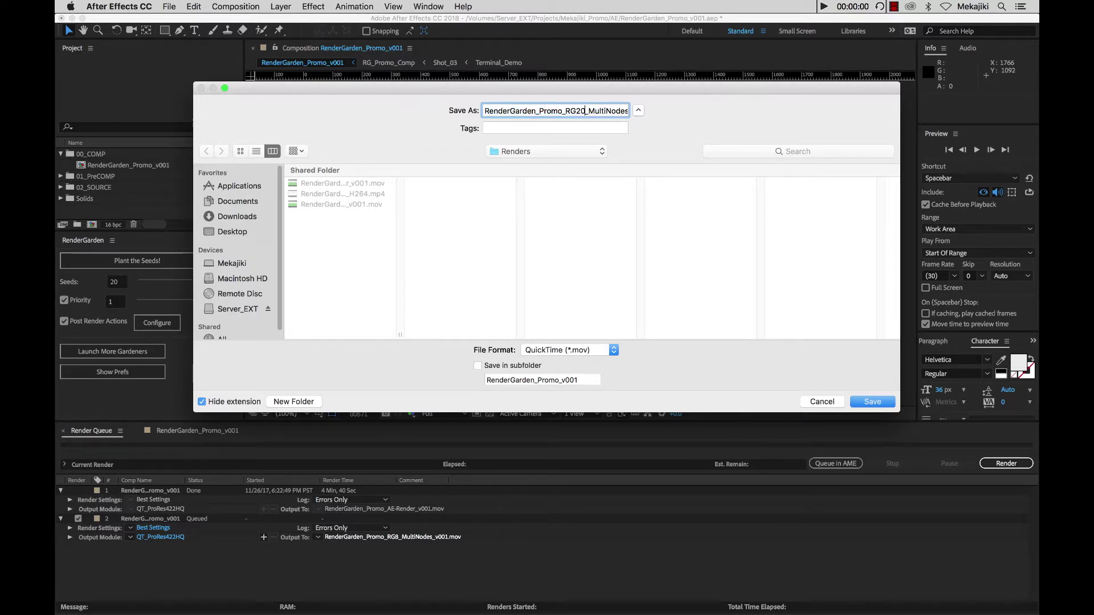
left_click(872, 403)
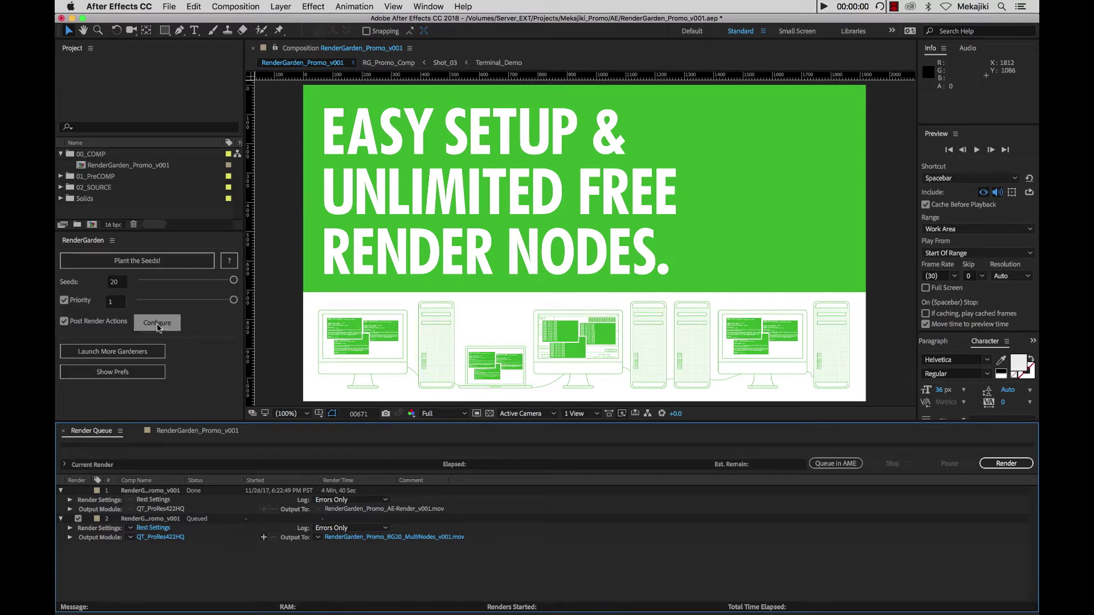
left_click(139, 266)
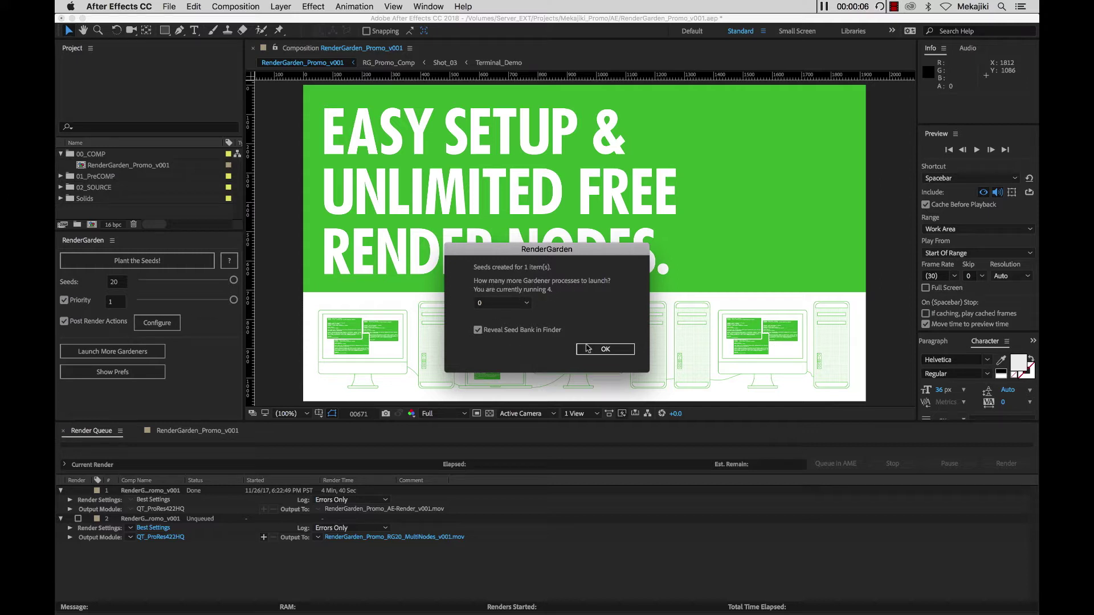
- Accept seed creation, expand _SeedBank to 02_RenderGarden_Promo_v001, and enlarge the window and Name column
left_click(588, 348)
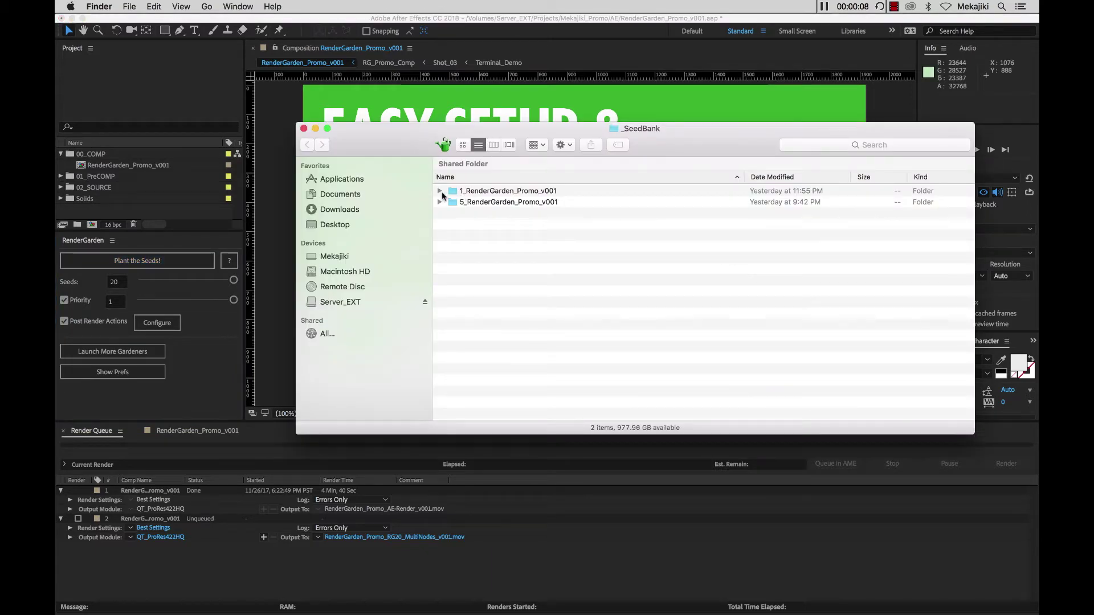
left_click(440, 192)
left_click(451, 202)
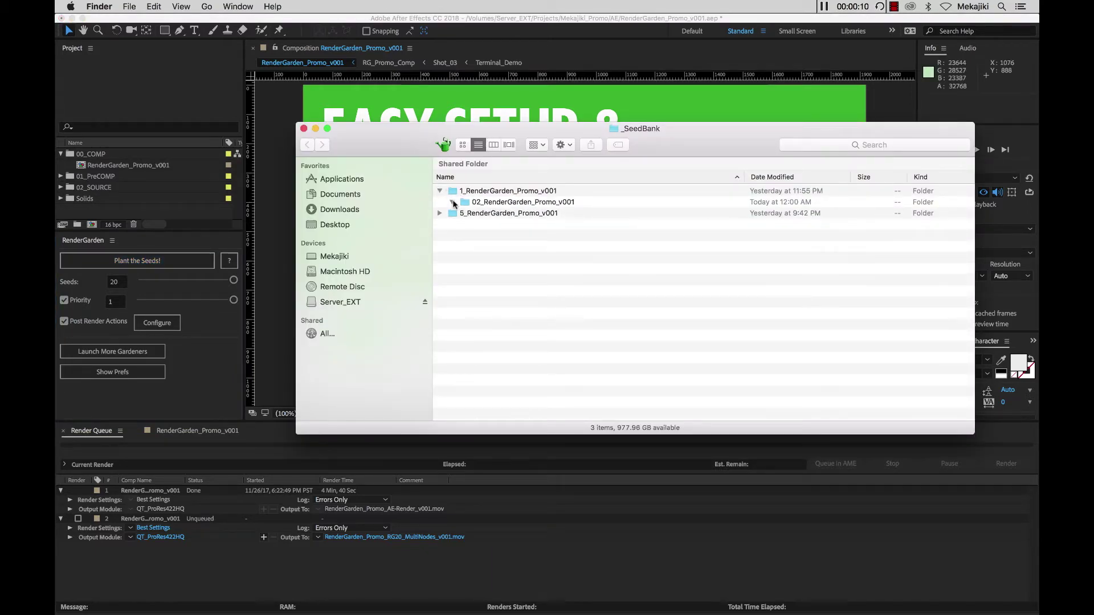
scroll(561, 304, "down", 5)
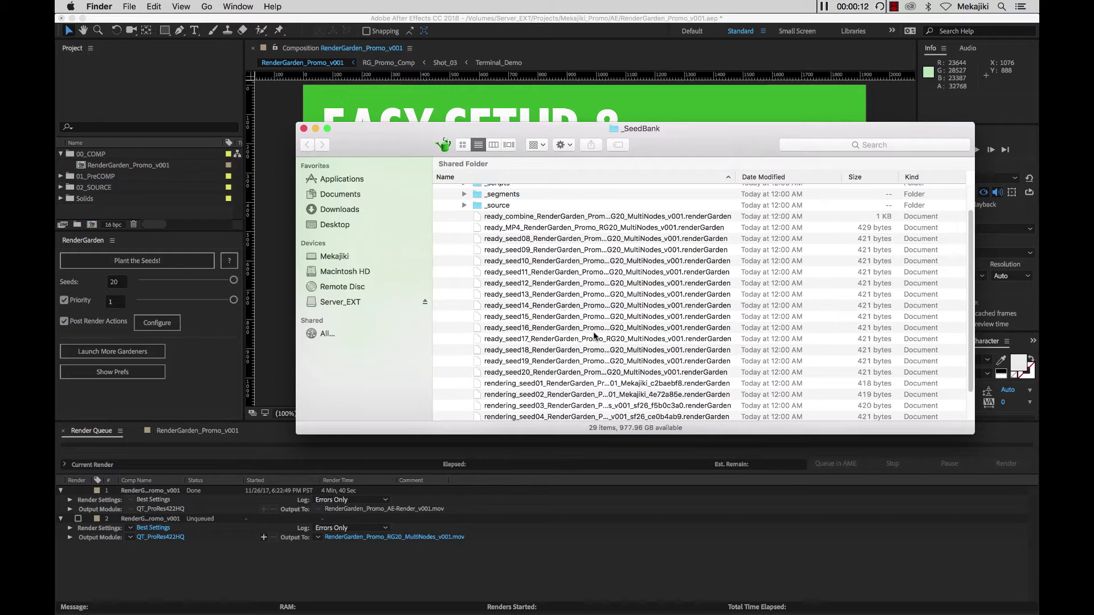
left_click_drag(670, 122, 672, 43)
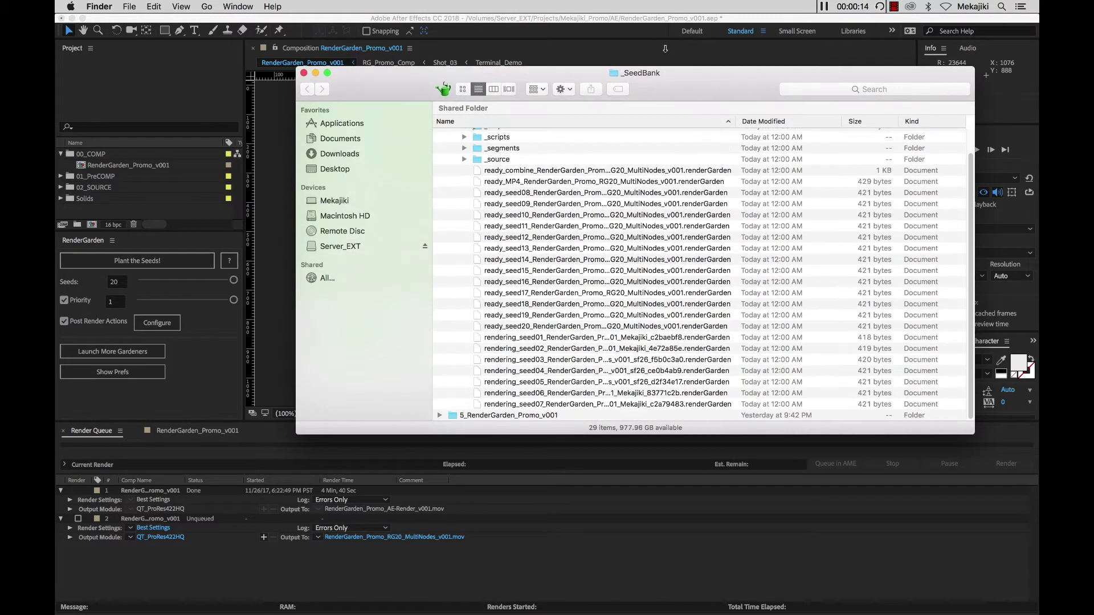
scroll(735, 114, "down", 3)
left_click_drag(743, 97, 830, 104)
scroll(781, 300, "down", 1)
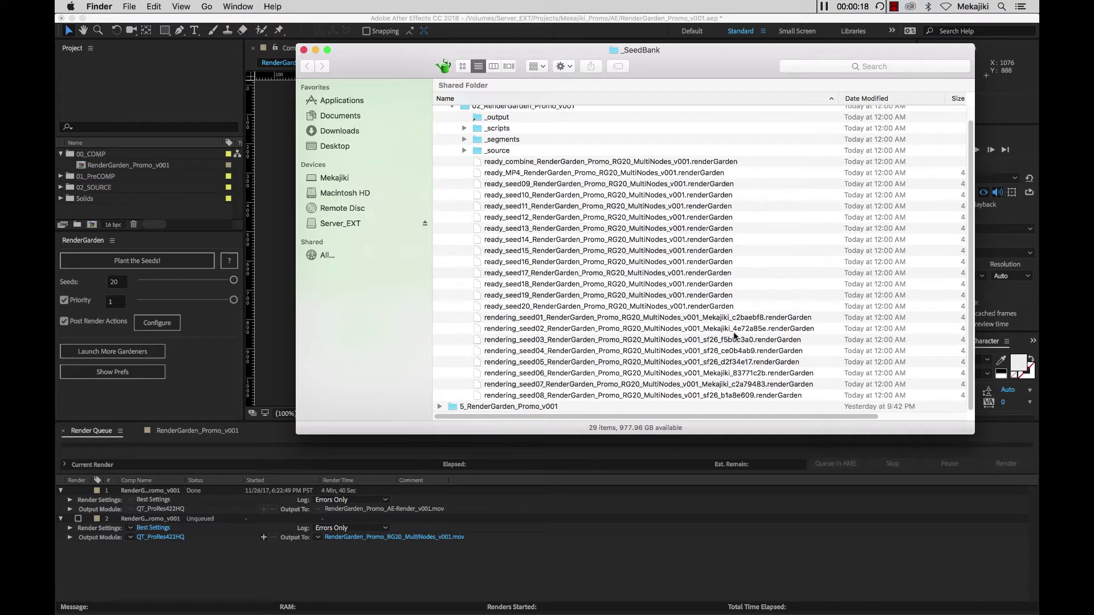
- Select the rendering_seed01 and rendering_seed02 files, then bring the Gardener Terminal windows forward
left_click(725, 320)
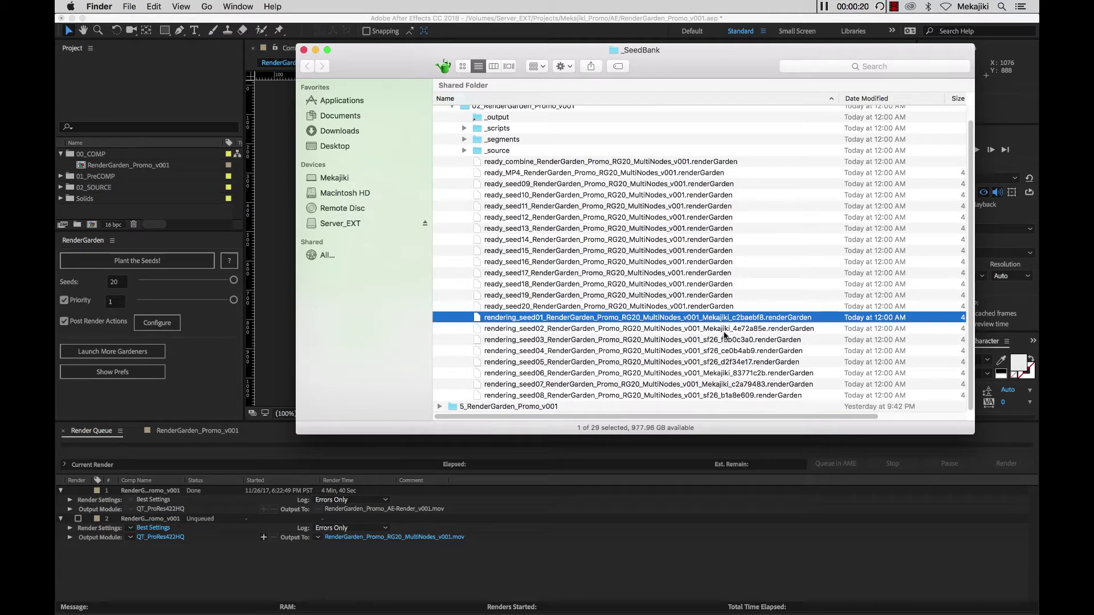
left_click(718, 330, "shift")
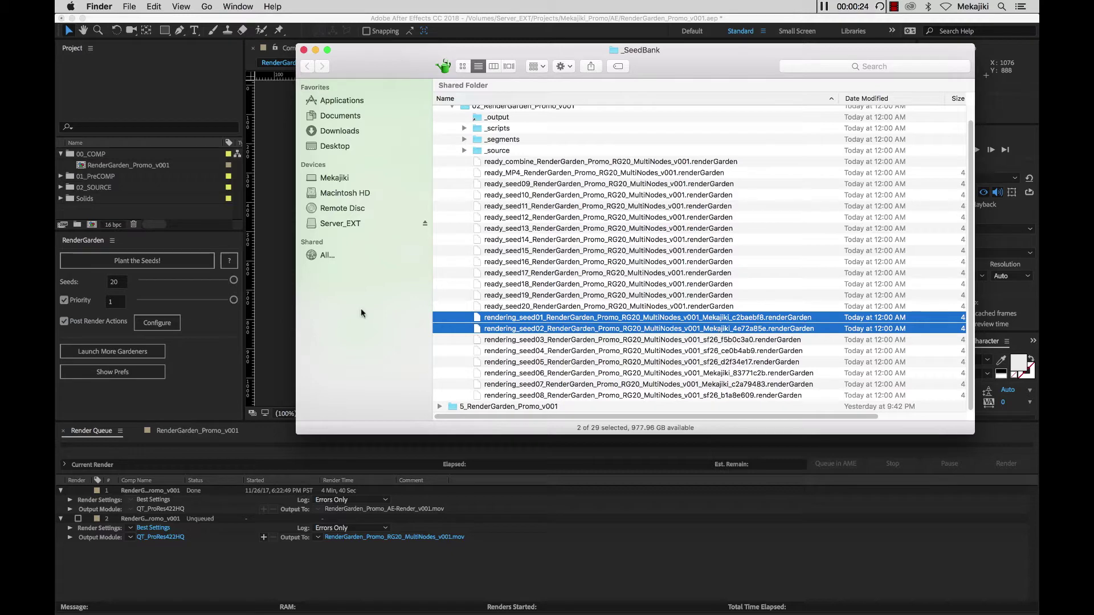
left_click(538, 600)
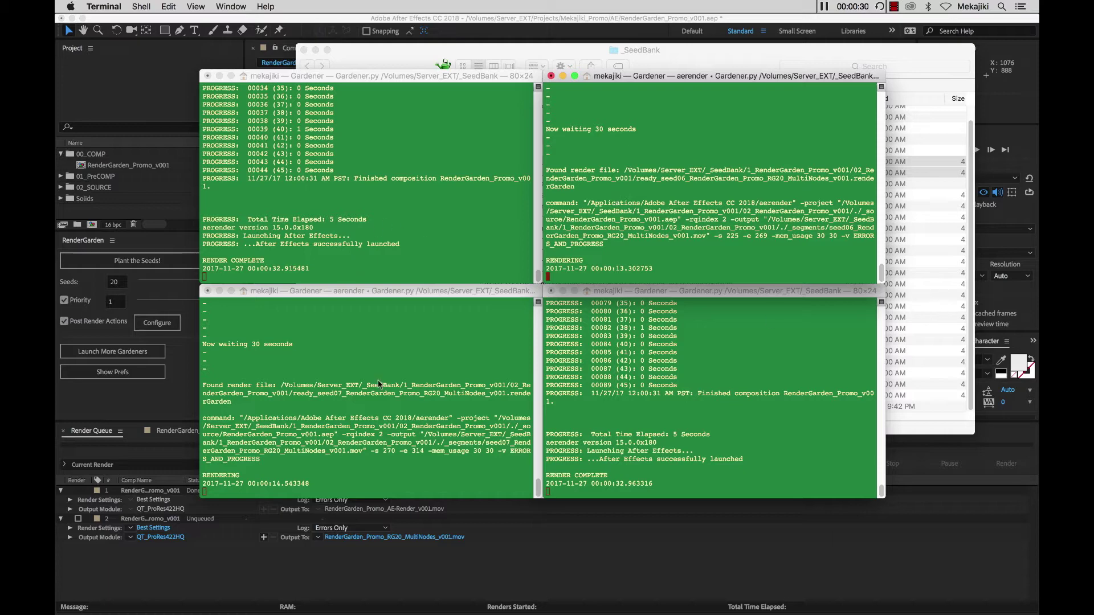
- Track seed progress in _SeedBank via rendering_seed03, complete_seed01 and complete_seed03, then open CPU History
left_click(912, 276)
left_click(725, 318)
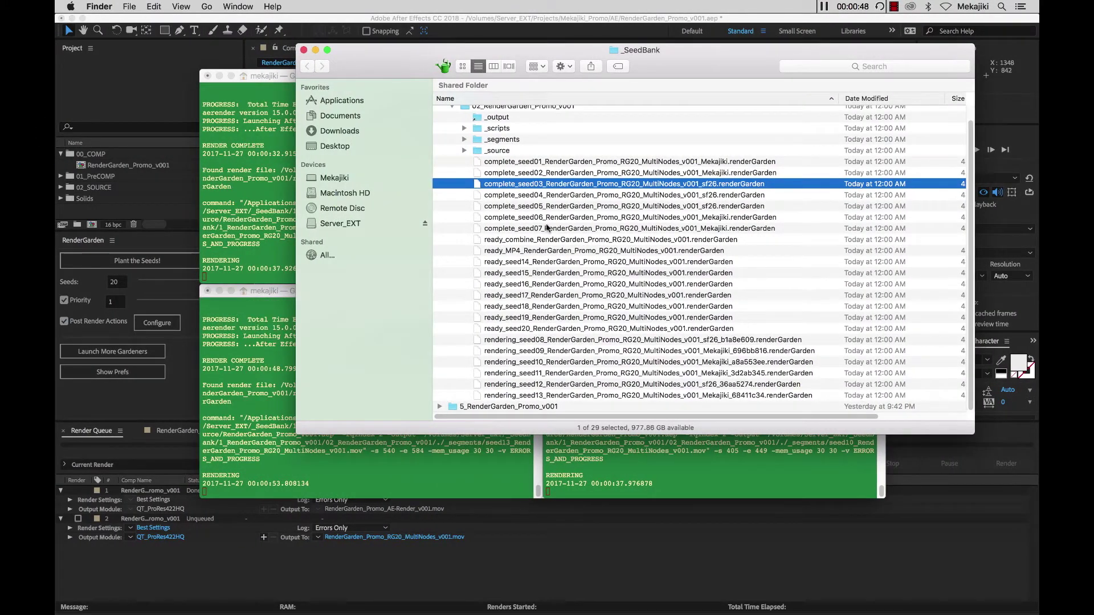
left_click(512, 163)
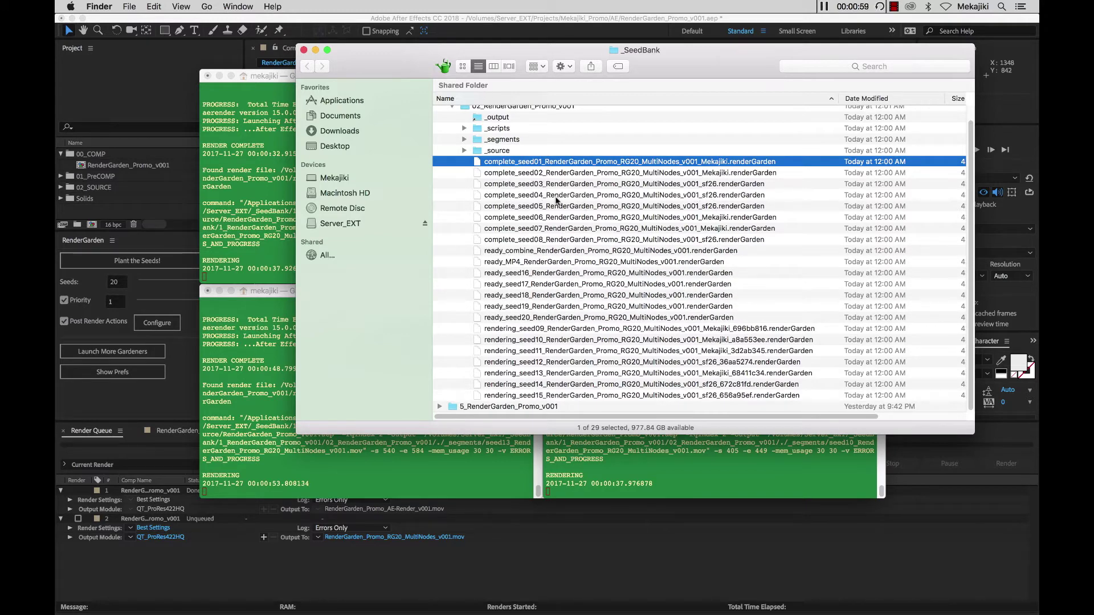
left_click(698, 184)
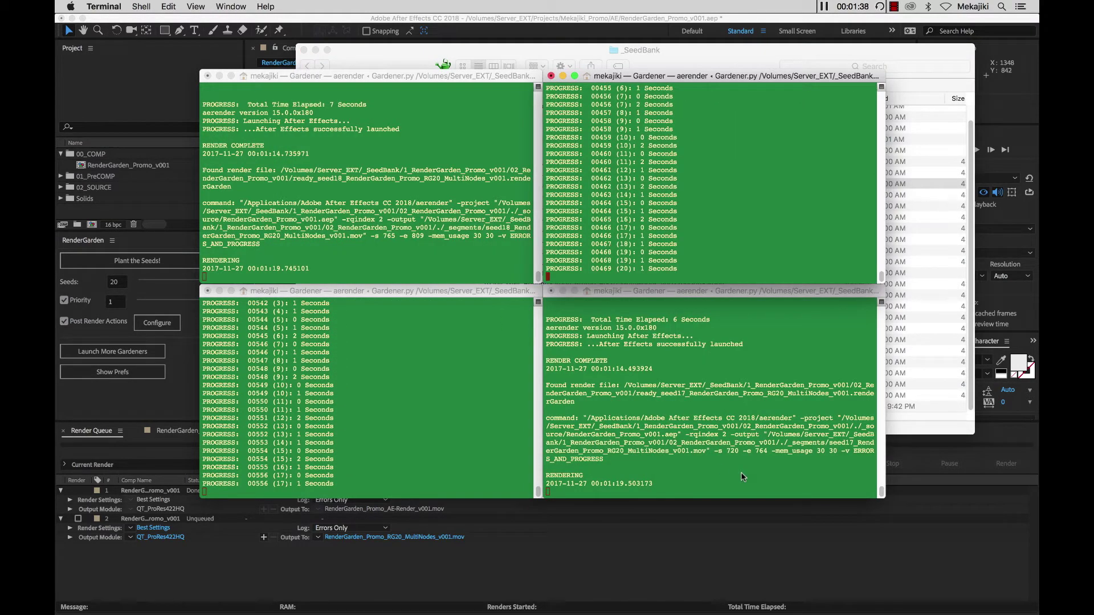
left_click(755, 596)
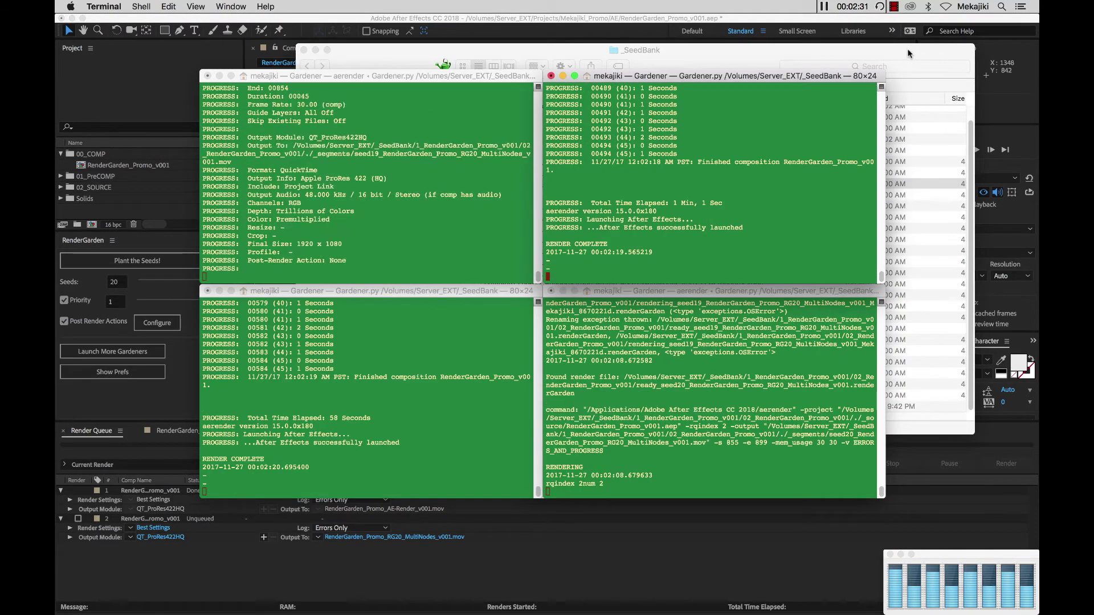
- Follow the last seeds in _SeedBank, selecting rendering_seed14, complete_seed18 and rendering_combine, checking Terminal between
left_click(923, 184)
left_click(522, 353)
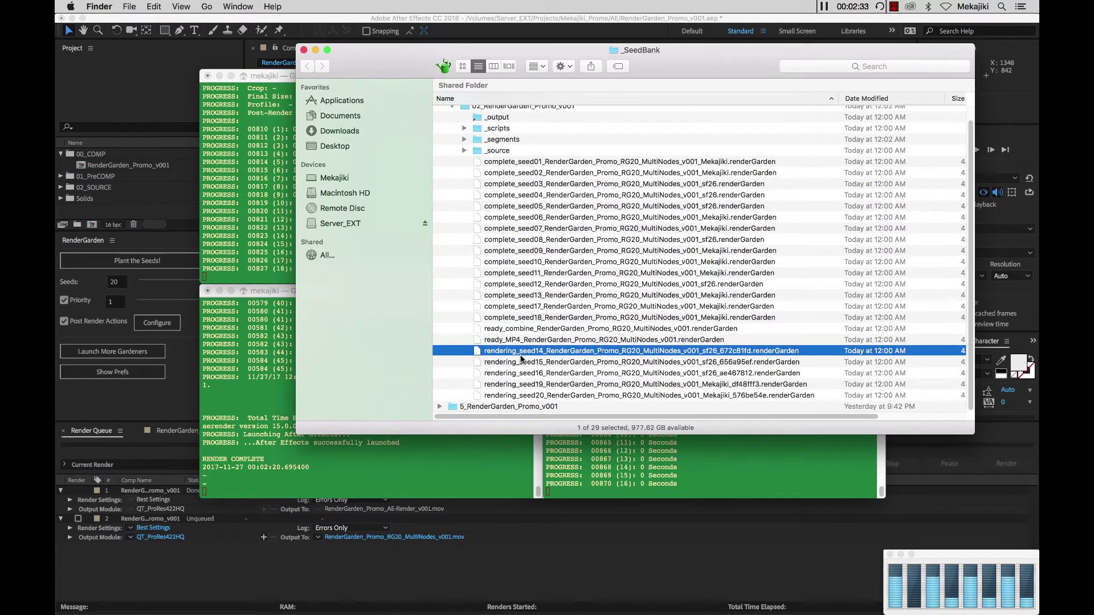
left_click(526, 395, "shift")
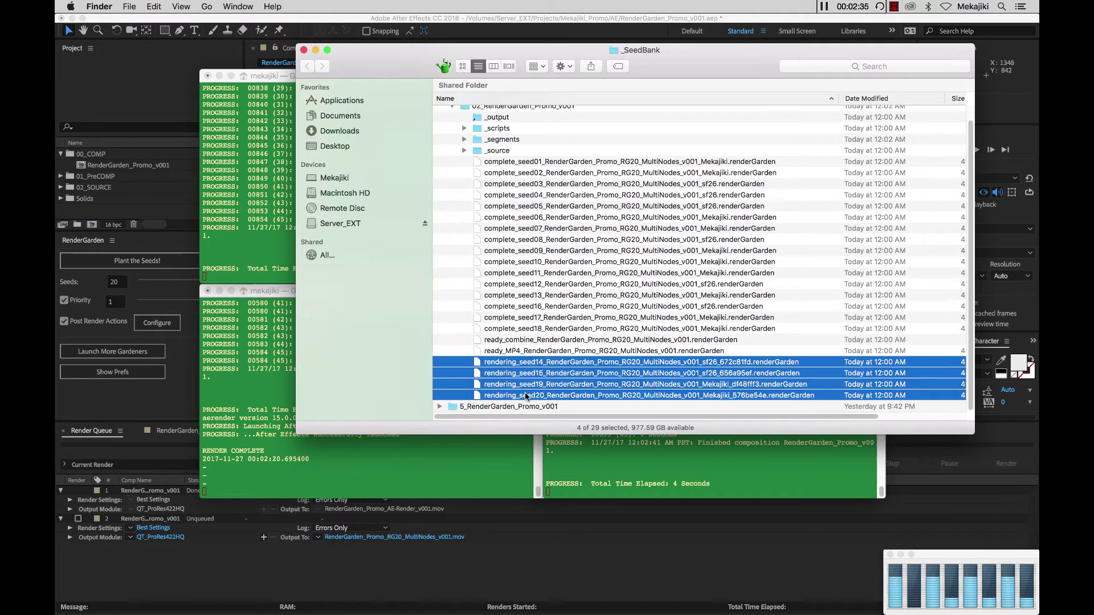
left_click(536, 353)
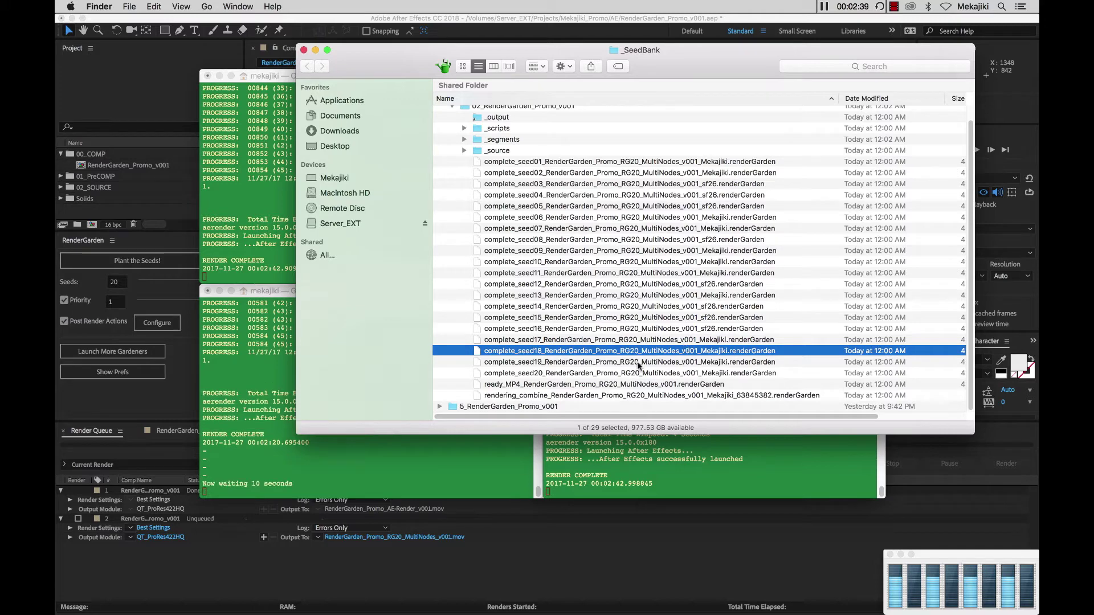
left_click(525, 396)
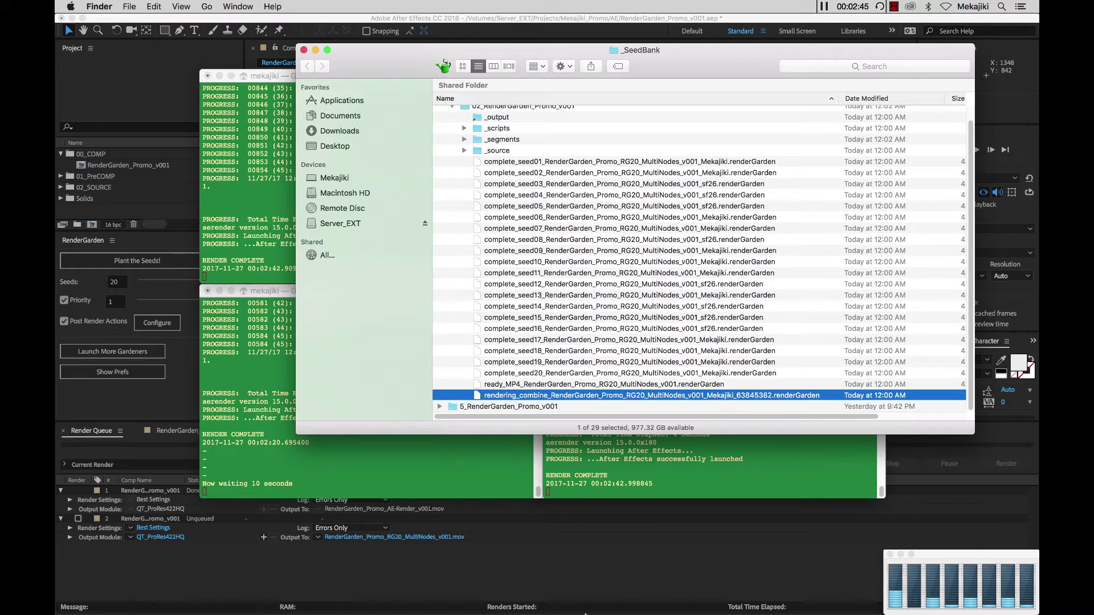
left_click(599, 590)
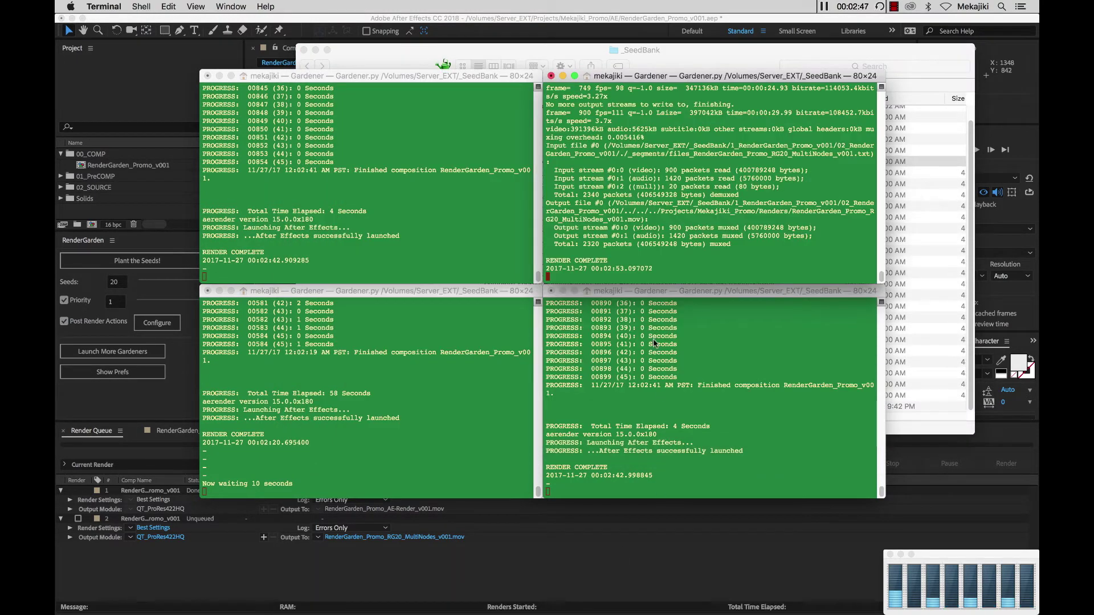
left_click(946, 236)
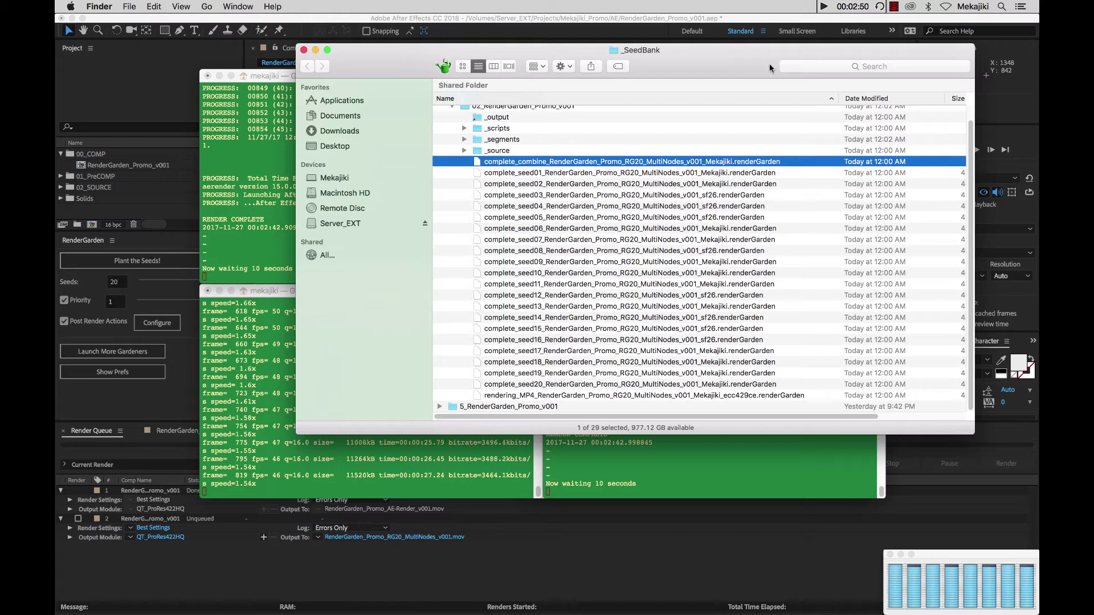
- Select complete_seed20, then open the _output folder holding the finished renders
left_click(525, 395)
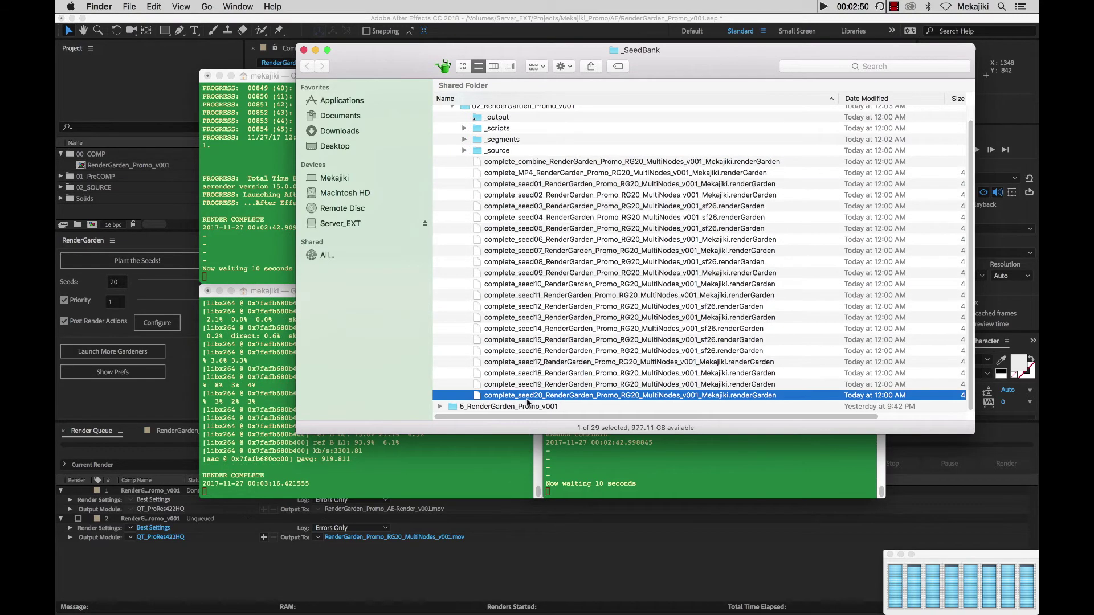
scroll(493, 172, "up", 2)
left_click(483, 158)
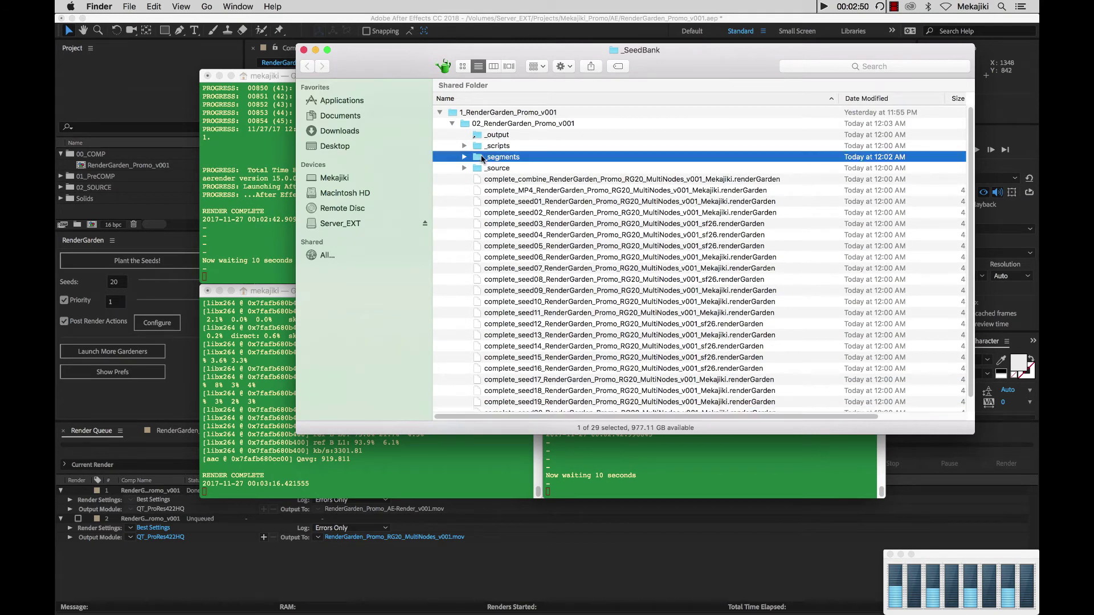
double_click(478, 134)
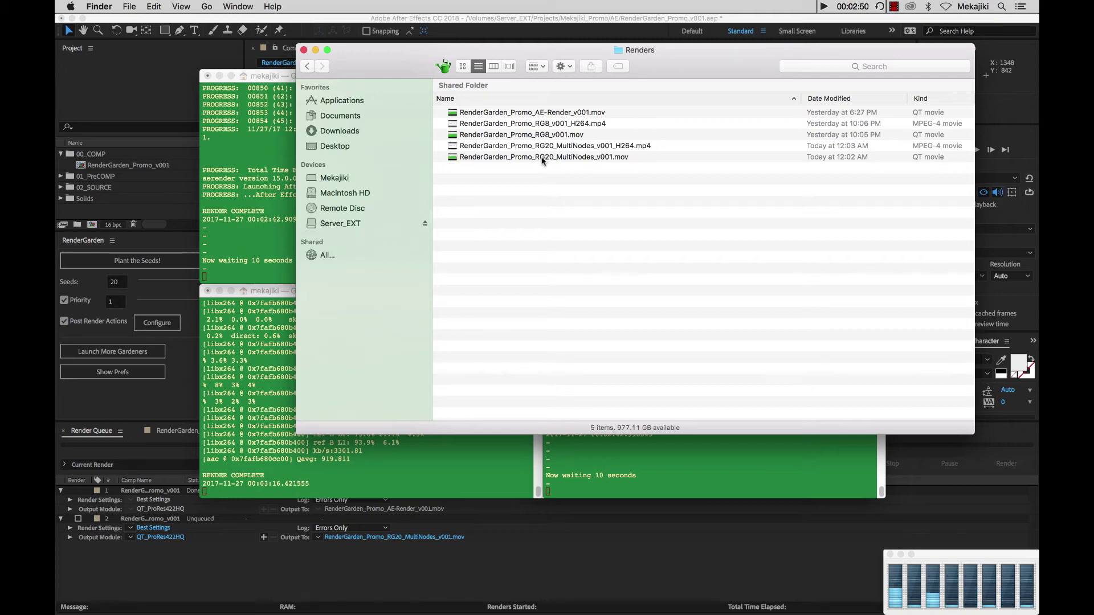
- Quick Look preview RenderGarden_Promo_RG20_MultiNodes_v001.mov from the Renders folder
left_click(557, 158)
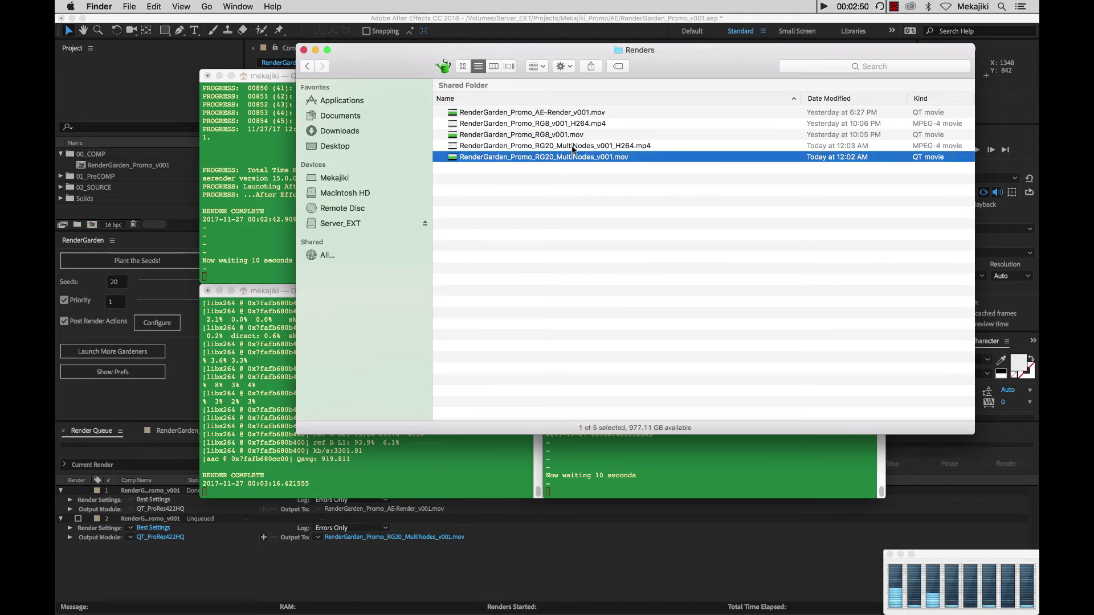
left_click(573, 147)
left_click(570, 158)
key("space")
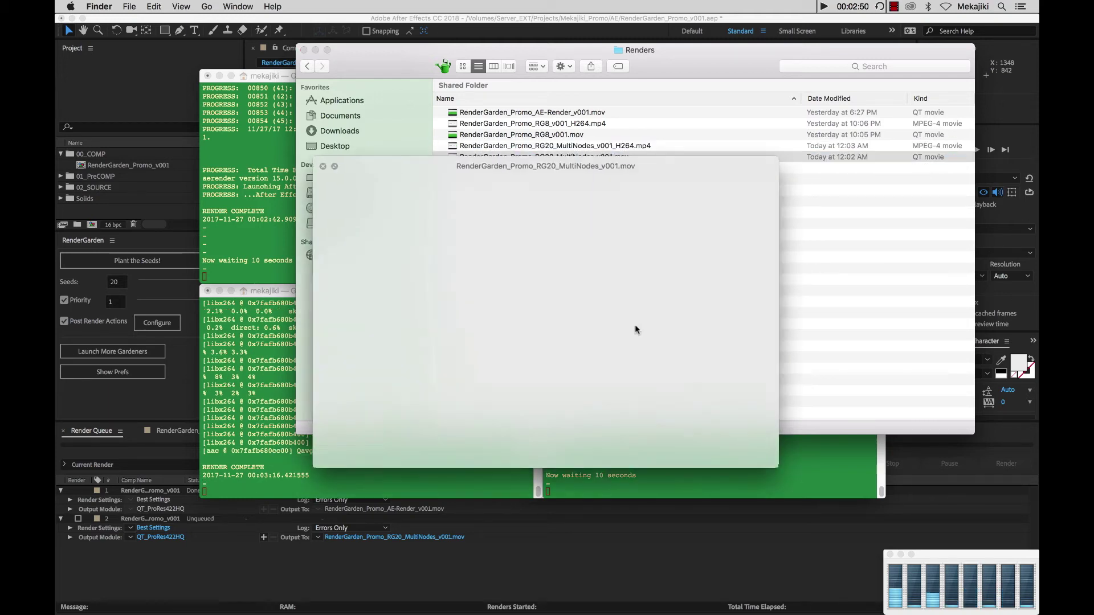